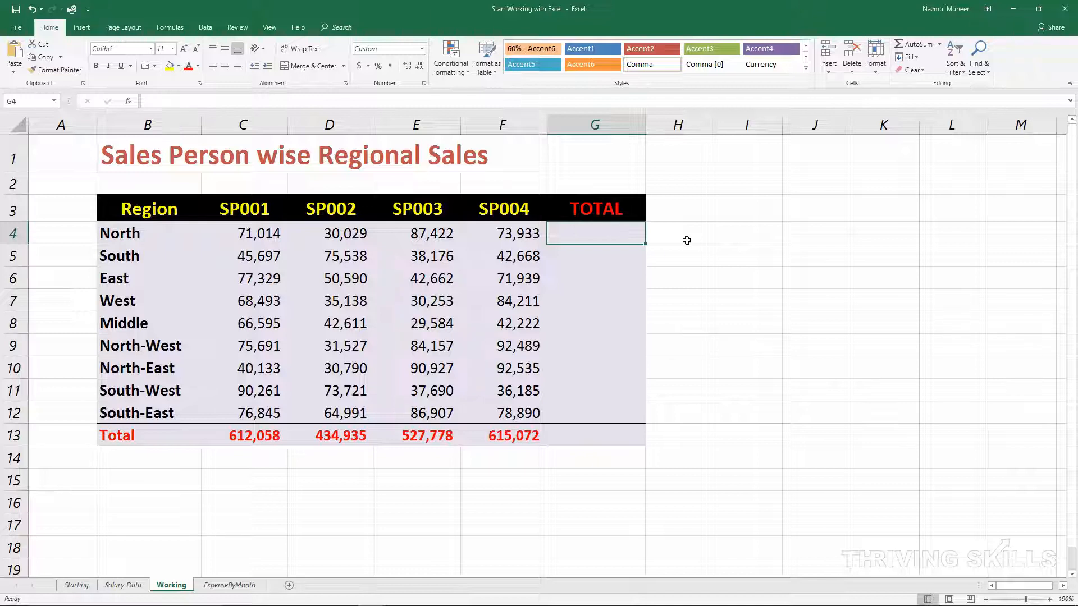
Total the North row's four salesperson figures in G4 with the formula =SUM(C4:F4), and check its range.
{"action": "left_click", "coordinate": [599, 229]}
{"action": "type", "text": "=su"}
{"action": "key", "text": "Tab"}
{"action": "key", "text": "Left"}
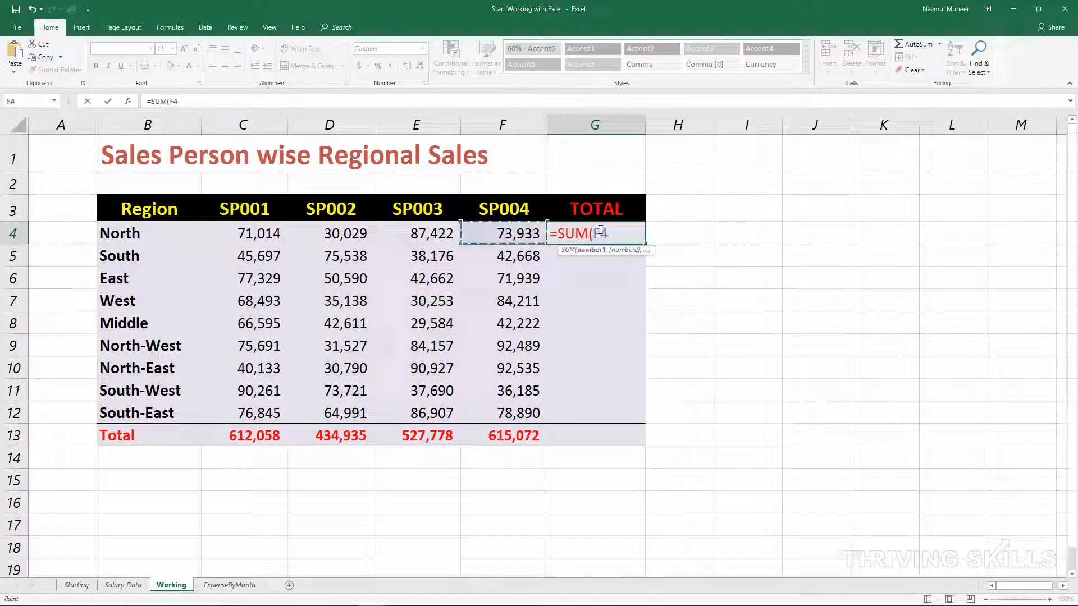
{"action": "key", "text": "shift+Left"}
{"action": "key", "text": "shift+Left"}
{"action": "key", "text": "shift+Left"}
{"action": "key", "text": "Return"}
{"action": "left_click", "coordinate": [599, 229]}
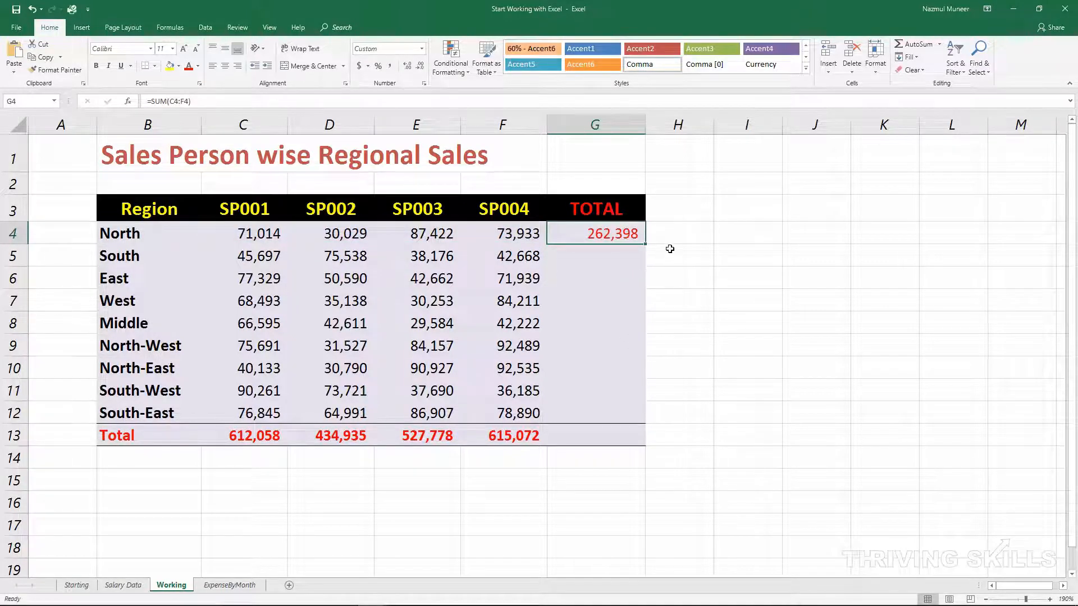
{"action": "double_click", "coordinate": [609, 233]}
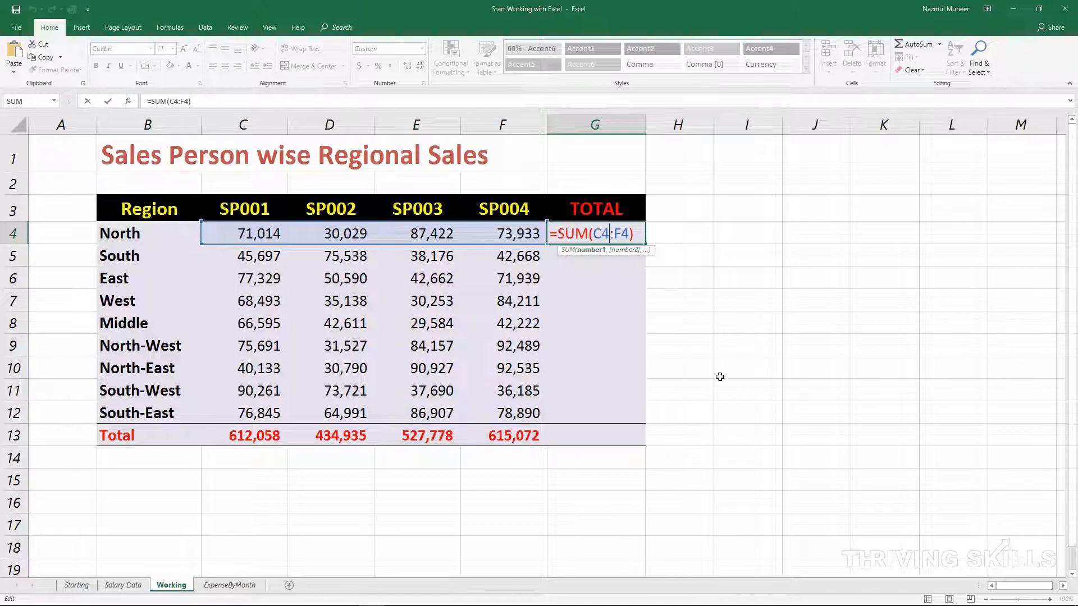
{"action": "key", "text": "Return"}
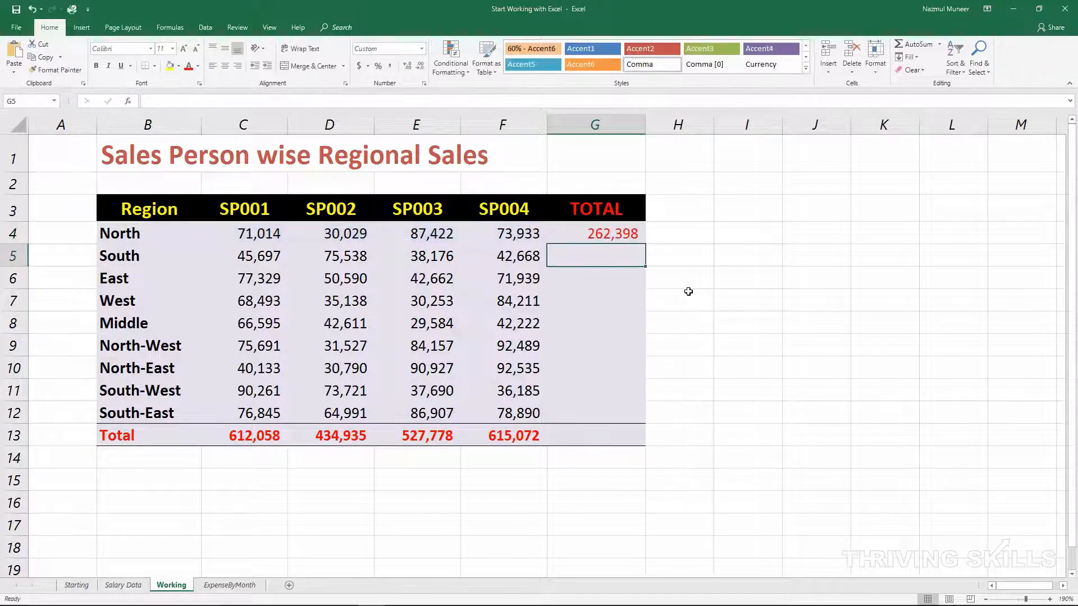
Copy the North total formula in G4 and paste it into G4:G12 for all regions.
{"action": "key", "text": "Up"}
{"action": "key", "text": "ctrl+c"}
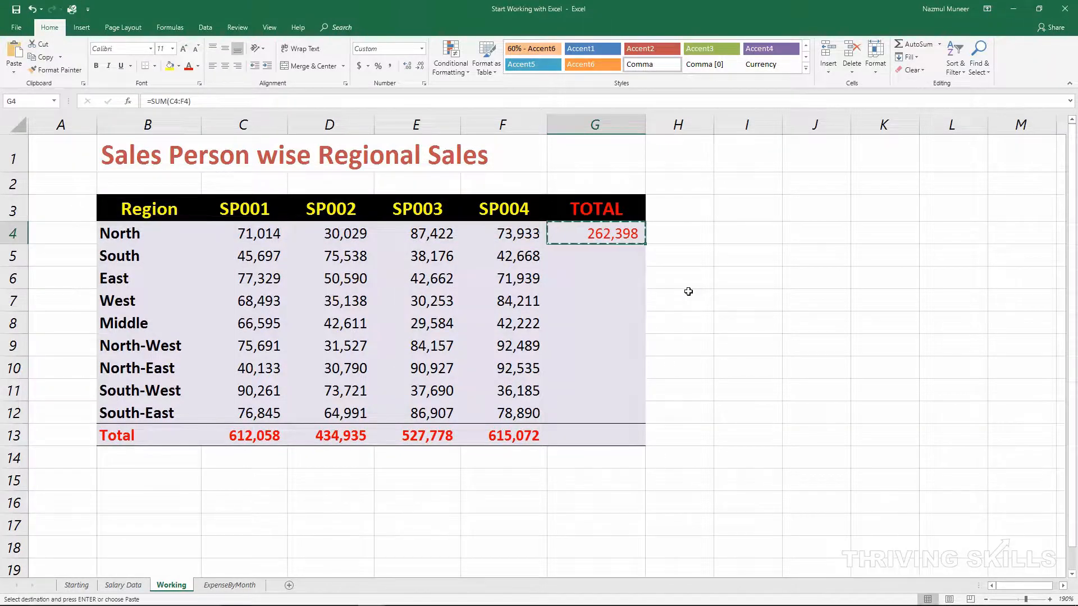
{"action": "key", "text": "shift+Down"}
{"action": "key", "text": "shift+Down"}
{"action": "key", "text": "shift+Down"}
{"action": "key", "text": "shift+Down"}
{"action": "key", "text": "shift+Down"}
{"action": "key", "text": "shift+Down"}
{"action": "key", "text": "shift+Down"}
{"action": "key", "text": "shift+Down"}
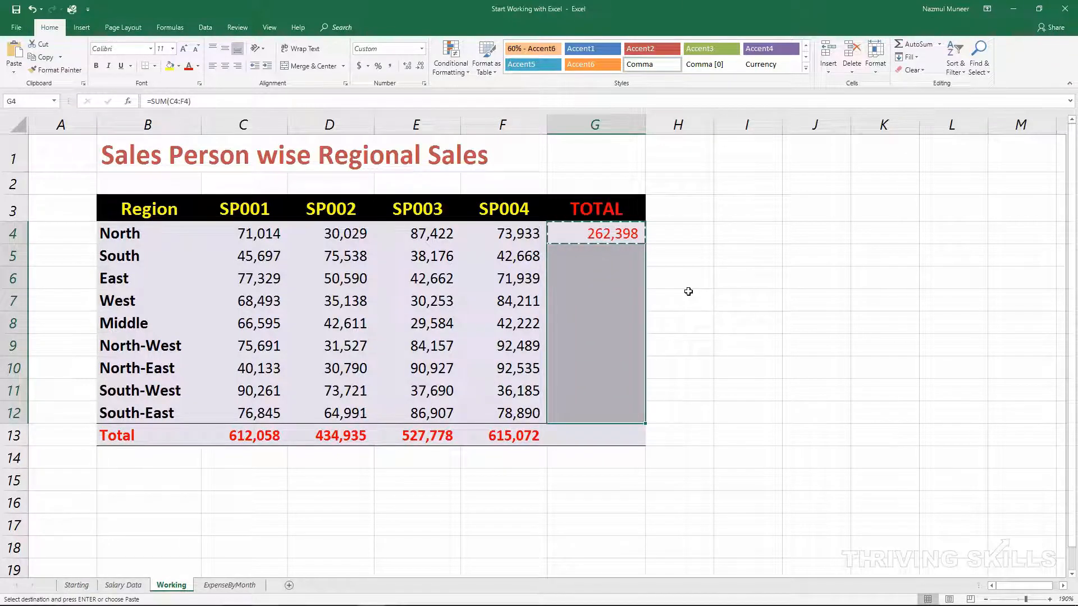
{"action": "key", "text": "Return"}
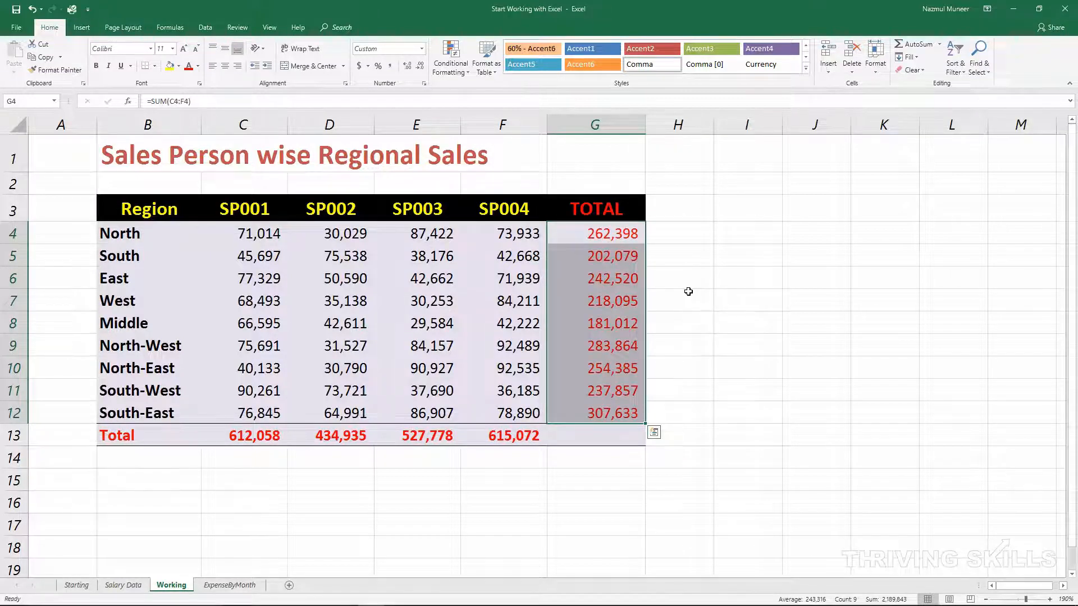
Examine the copied SUM formulas in G4 through G12 cell by cell to check which row ranges they reference.
{"action": "key", "text": "F2"}
{"action": "key", "text": "Return"}
{"action": "key", "text": "F2"}
{"action": "key", "text": "Return"}
{"action": "key", "text": "F2"}
{"action": "key", "text": "Return"}
{"action": "key", "text": "F2"}
{"action": "key", "text": "Return"}
{"action": "key", "text": "F2"}
{"action": "key", "text": "Return"}
{"action": "key", "text": "F2"}
{"action": "key", "text": "Return"}
{"action": "key", "text": "F2"}
{"action": "key", "text": "Return"}
{"action": "key", "text": "F2"}
{"action": "key", "text": "Return"}
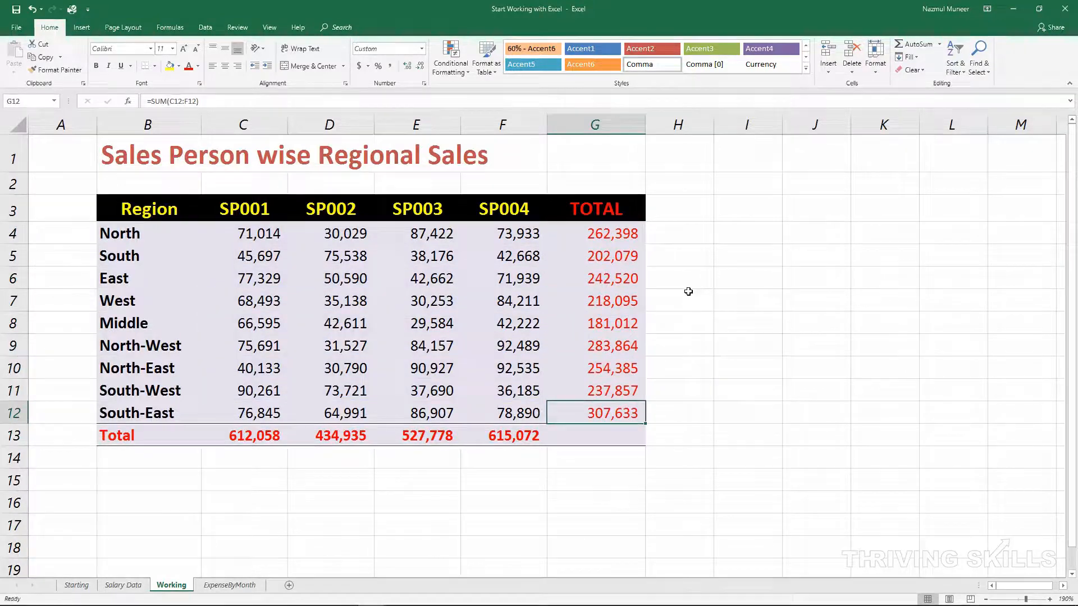
{"action": "key", "text": "F2"}
{"action": "key", "text": "Return"}
{"action": "key", "text": "Up"}
{"action": "key", "text": "Up"}
{"action": "key", "text": "Up"}
{"action": "key", "text": "Up"}
{"action": "key", "text": "Up"}
{"action": "key", "text": "Up"}
{"action": "key", "text": "Up"}
{"action": "key", "text": "Up"}
{"action": "key", "text": "Up"}
{"action": "key", "text": "F2"}
{"action": "key", "text": "Return"}
{"action": "key", "text": "F2"}
{"action": "key", "text": "Return"}
{"action": "key", "text": "F2"}
{"action": "key", "text": "Return"}
{"action": "key", "text": "F2"}
{"action": "key", "text": "Return"}
{"action": "key", "text": "F2"}
{"action": "key", "text": "Return"}
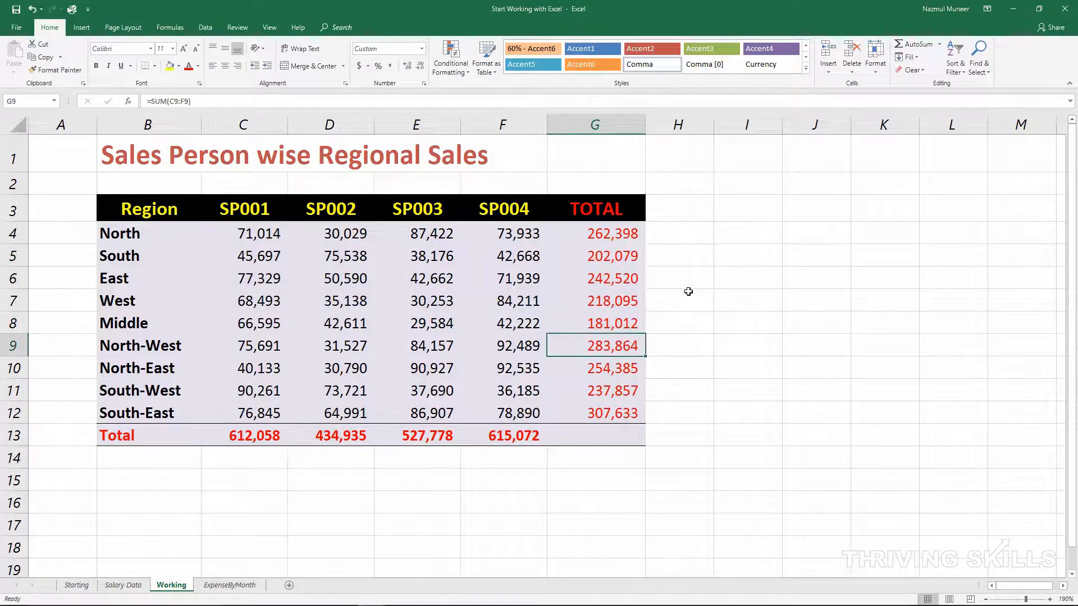
Clear the totals in G5:G12 and refill them by extending G4's formula down to G12 with the fill handle.
{"action": "key", "text": "ctrl+Up"}
{"action": "key", "text": "Down"}
{"action": "key", "text": "Down"}
{"action": "key", "text": "ctrl+shift+Down"}
{"action": "key", "text": "Delete"}
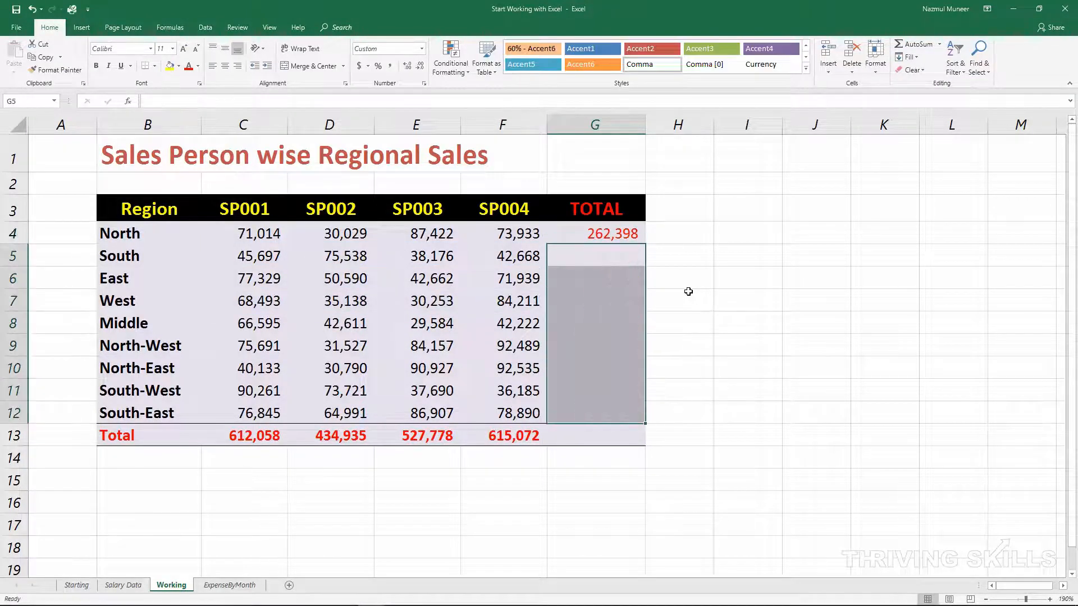
{"action": "key", "text": "Up"}
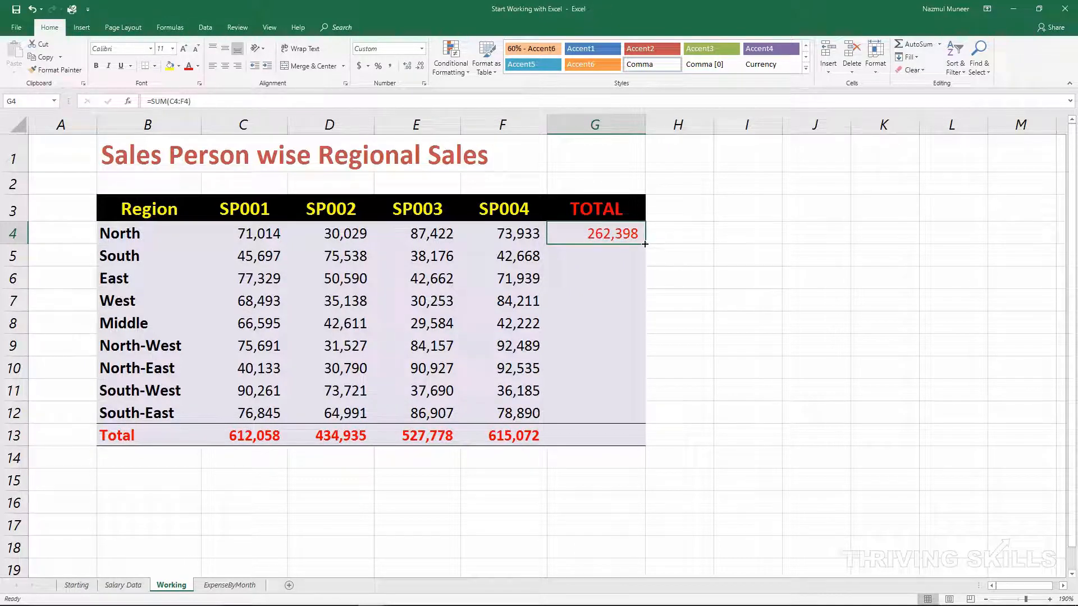
{"action": "left_click_drag", "start_coordinate": [645, 244], "coordinate": [646, 419]}
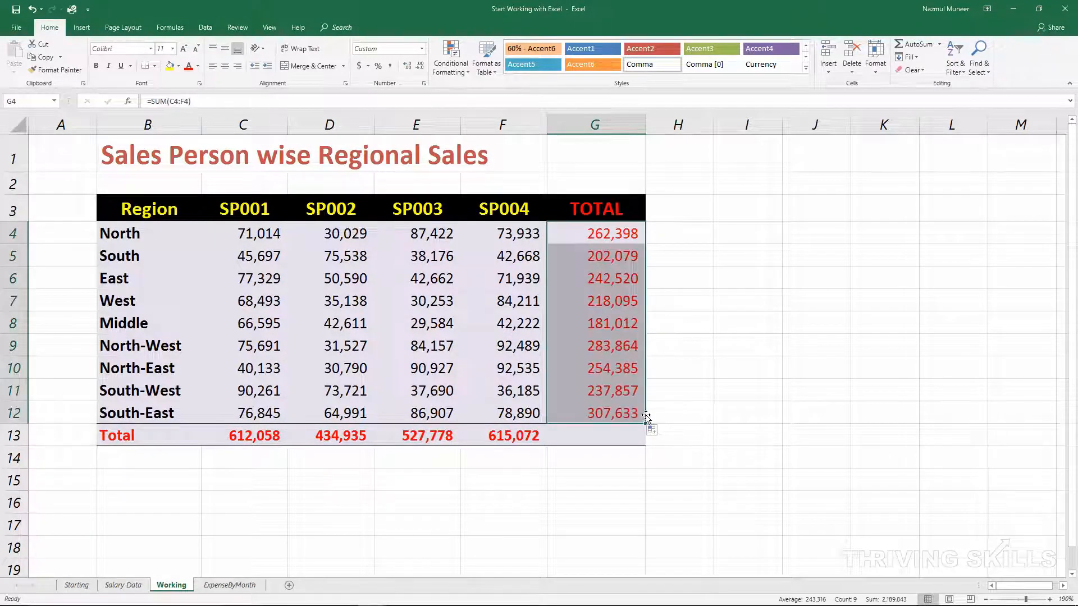
Examine the filled SUM formulas in G4, G8 and G9 to check their row references.
{"action": "double_click", "coordinate": [612, 235]}
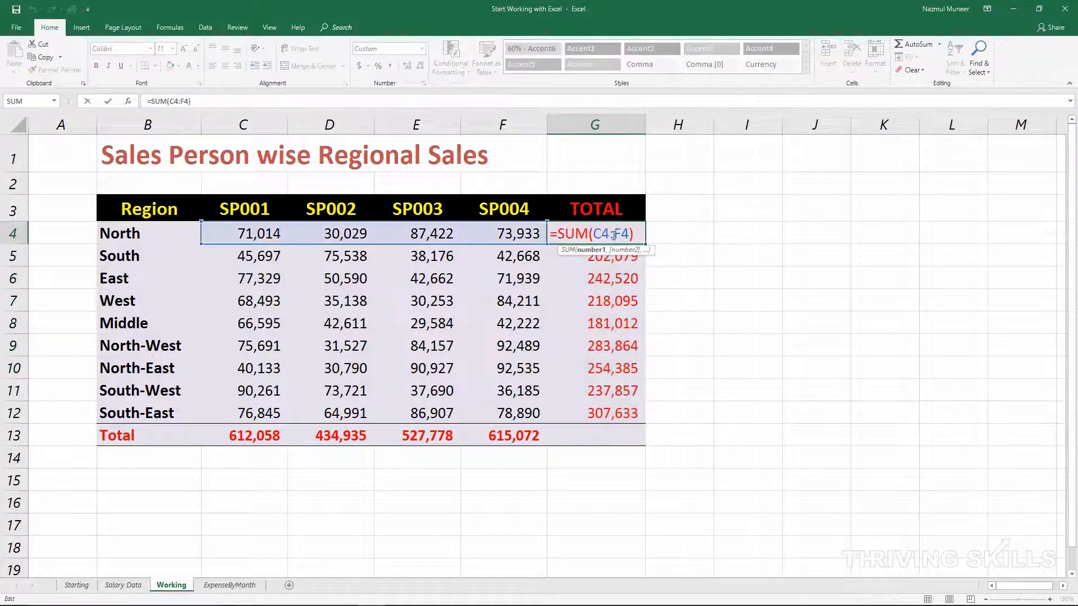
{"action": "key", "text": "Return"}
{"action": "key", "text": "Down"}
{"action": "key", "text": "Down"}
{"action": "key", "text": "Down"}
{"action": "key", "text": "F2"}
{"action": "key", "text": "Return"}
{"action": "key", "text": "F2"}
{"action": "key", "text": "Escape"}
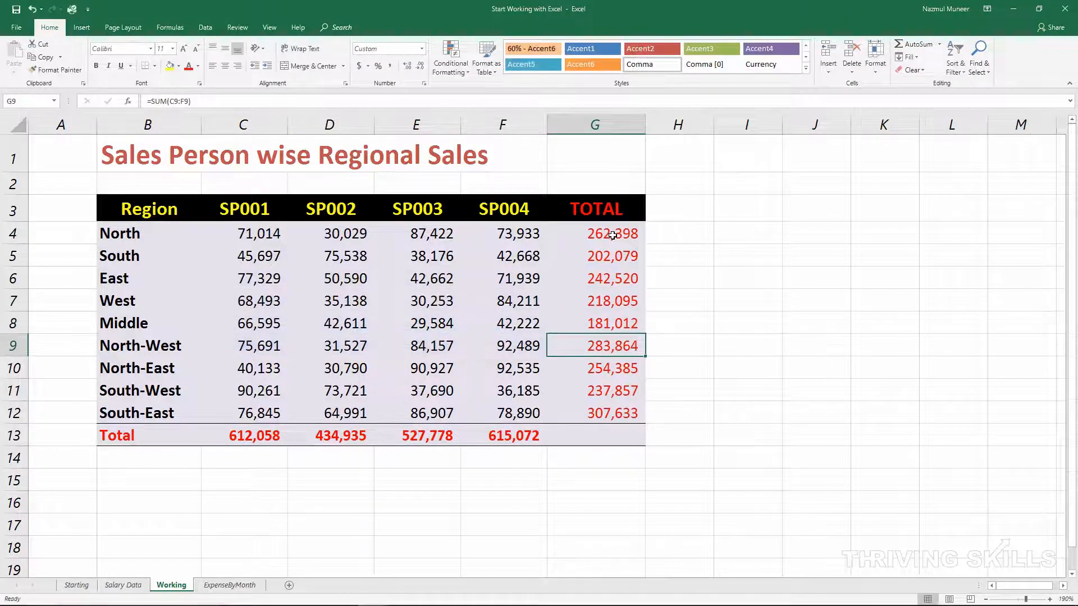
Clear G5:G12 and automatically fill G4's SUM formula down to the last region row, South-East.
{"action": "left_click", "coordinate": [612, 235]}
{"action": "key", "text": "Down"}
{"action": "key", "text": "ctrl+shift+Down"}
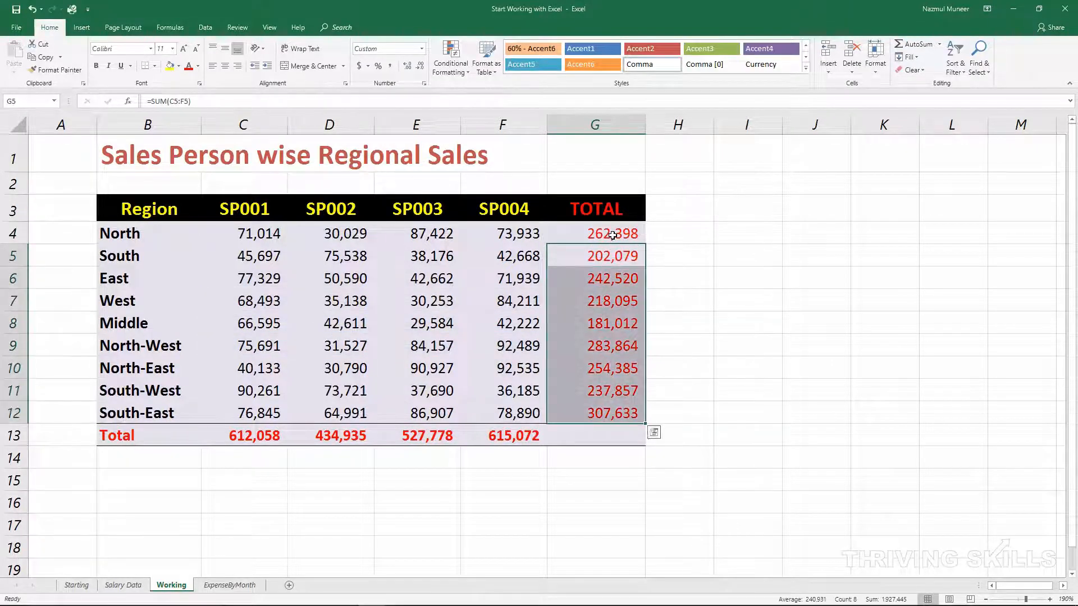
{"action": "key", "text": "Delete"}
{"action": "left_click", "coordinate": [612, 235]}
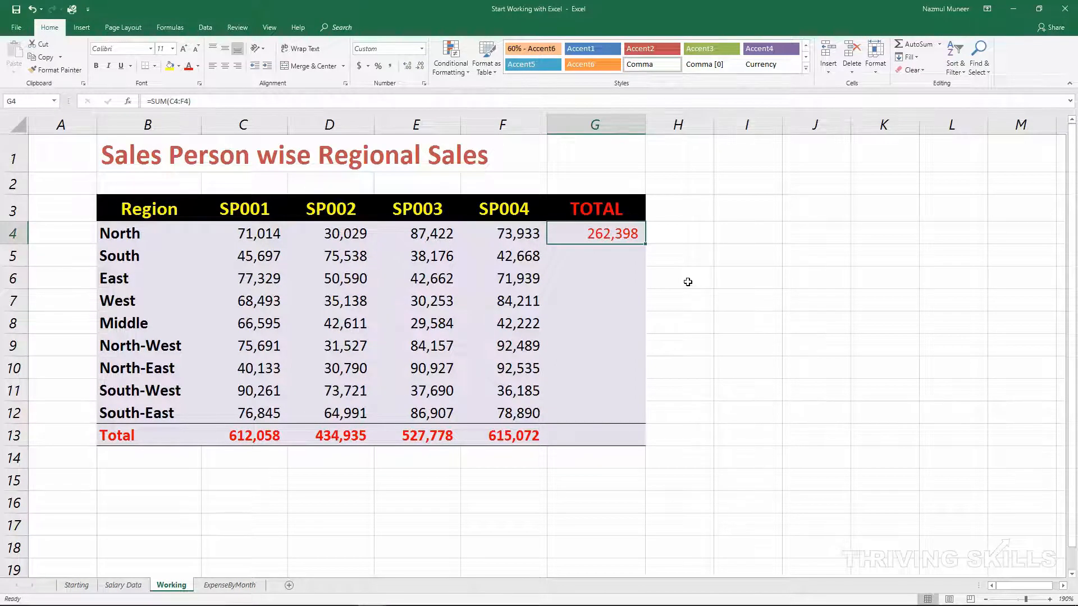
{"action": "double_click", "coordinate": [645, 245]}
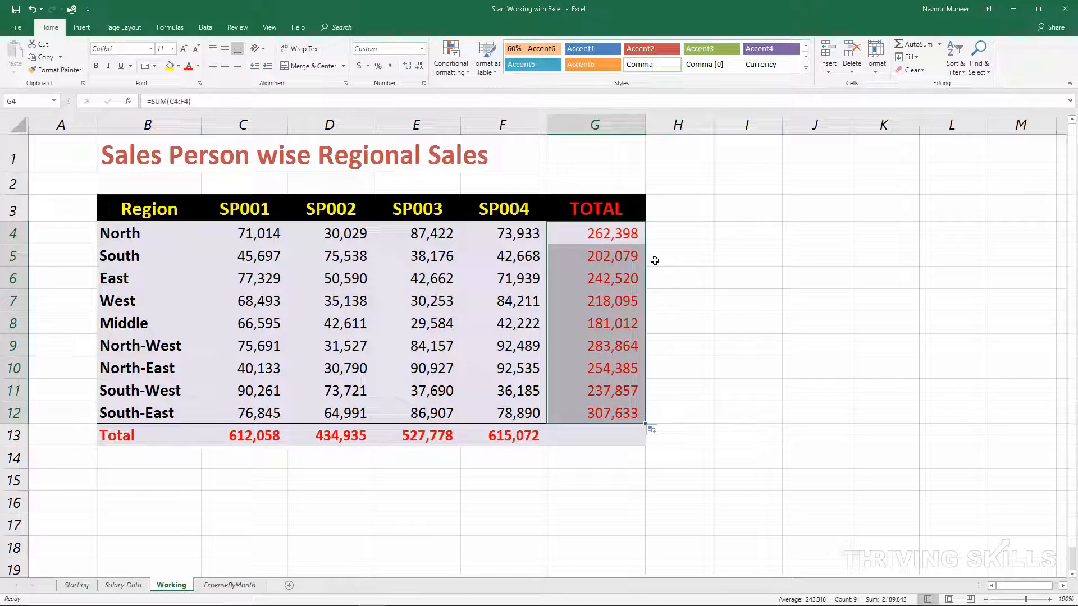
Check G4's formula against its source range C4:F4, and examine each total formula down through G12.
{"action": "double_click", "coordinate": [591, 234]}
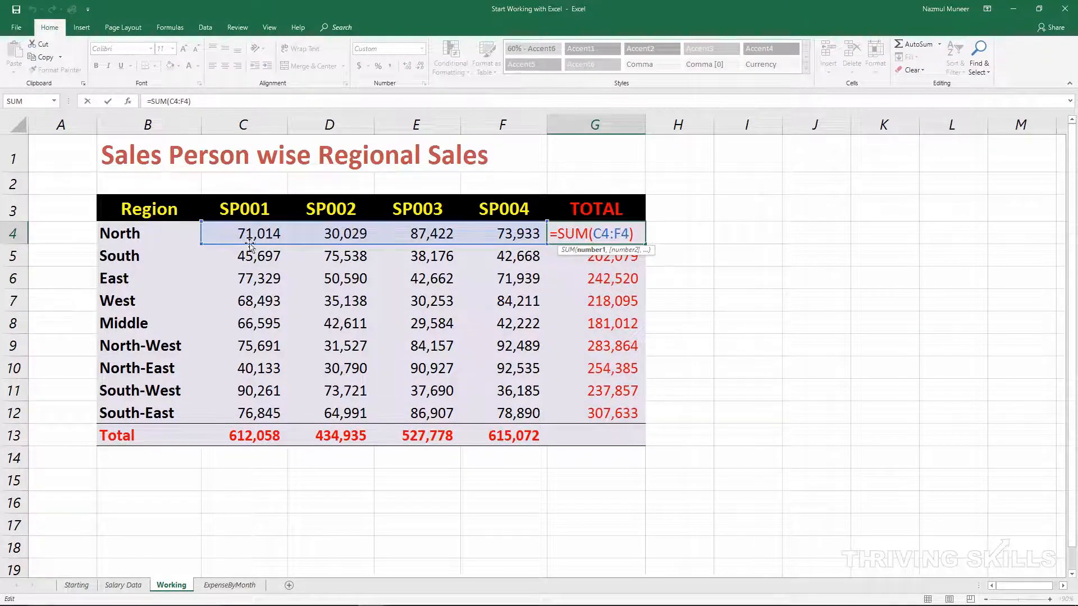
{"action": "key", "text": "Escape"}
{"action": "left_click_drag", "start_coordinate": [247, 233], "coordinate": [522, 234]}
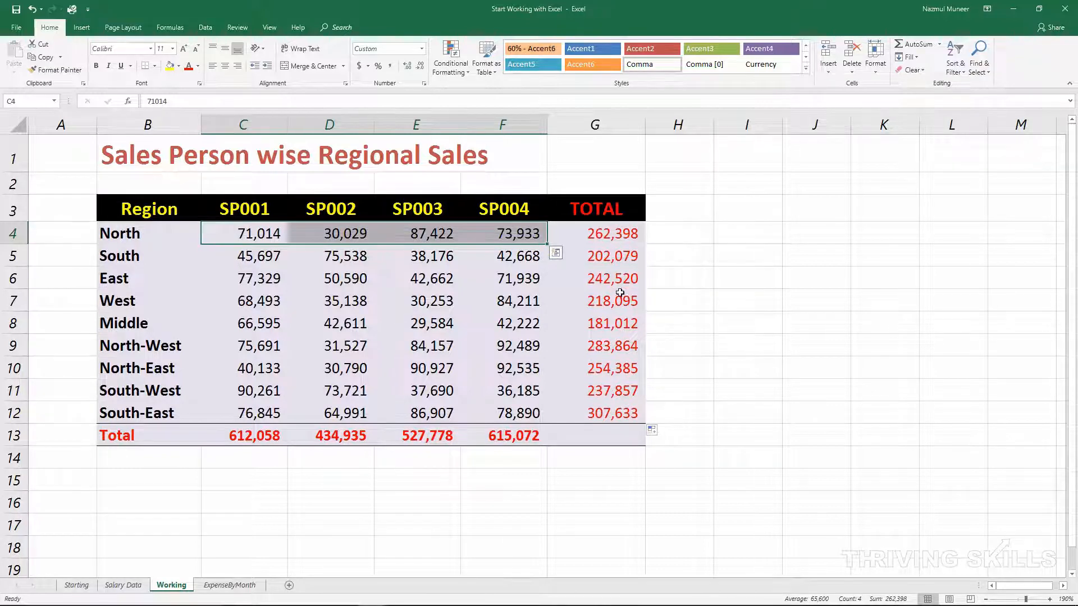
{"action": "left_click", "coordinate": [619, 236]}
{"action": "key", "text": "F2"}
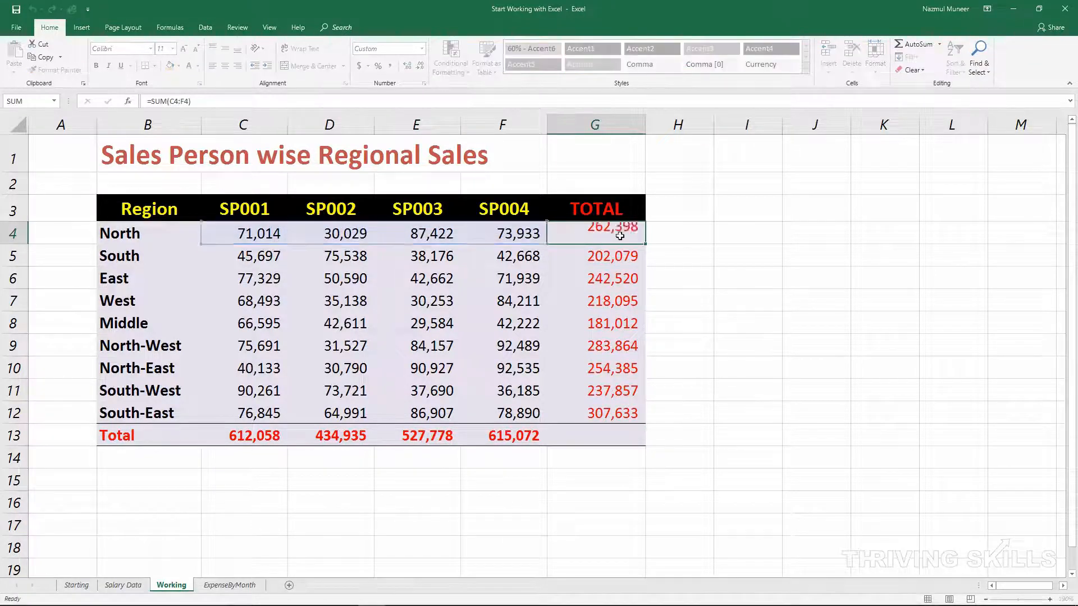
{"action": "key", "text": "Return"}
{"action": "key", "text": "F2"}
{"action": "key", "text": "Return"}
{"action": "key", "text": "F2"}
{"action": "key", "text": "Return"}
{"action": "key", "text": "F2"}
{"action": "key", "text": "Return"}
{"action": "key", "text": "F2"}
{"action": "key", "text": "Return"}
{"action": "key", "text": "F2"}
{"action": "key", "text": "Return"}
{"action": "key", "text": "F2"}
{"action": "key", "text": "Return"}
{"action": "key", "text": "F2"}
{"action": "key", "text": "Return"}
{"action": "key", "text": "F2"}
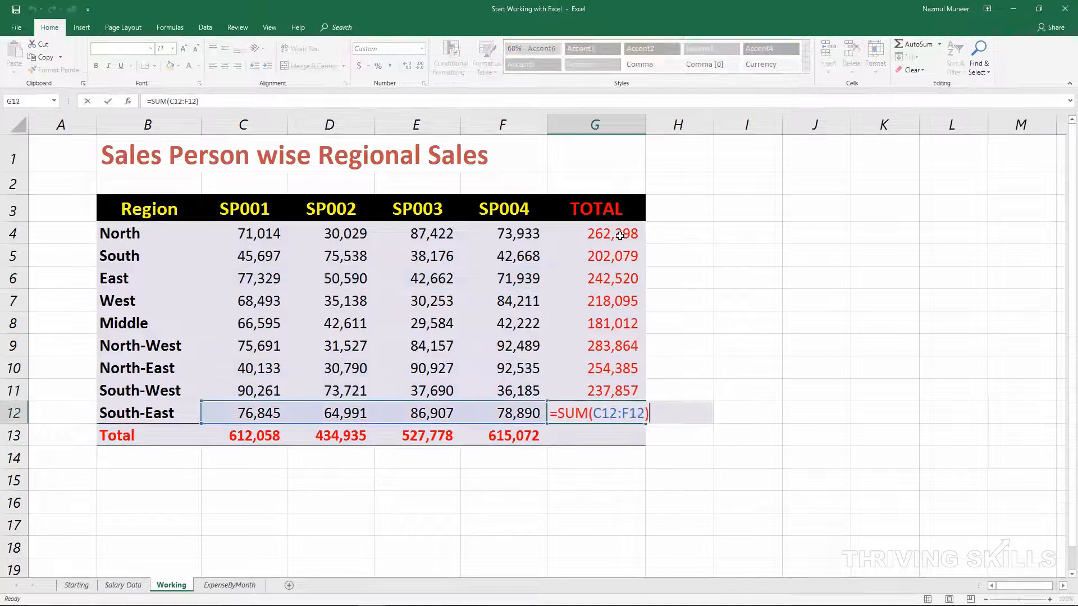
{"action": "key", "text": "Return"}
{"action": "key", "text": "Up"}
{"action": "key", "text": "F2"}
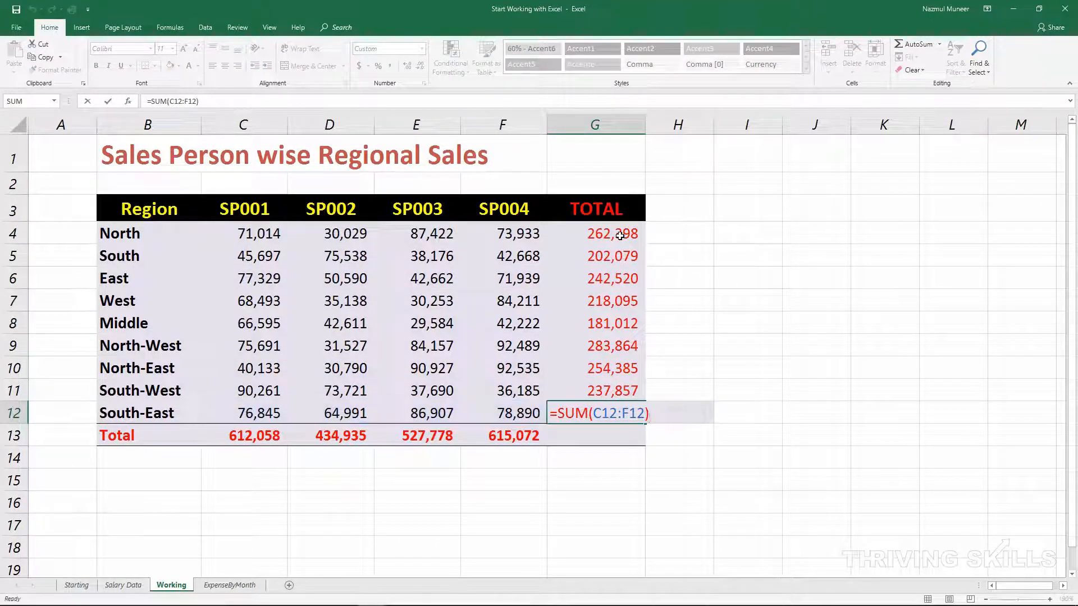
{"action": "key", "text": "Return"}
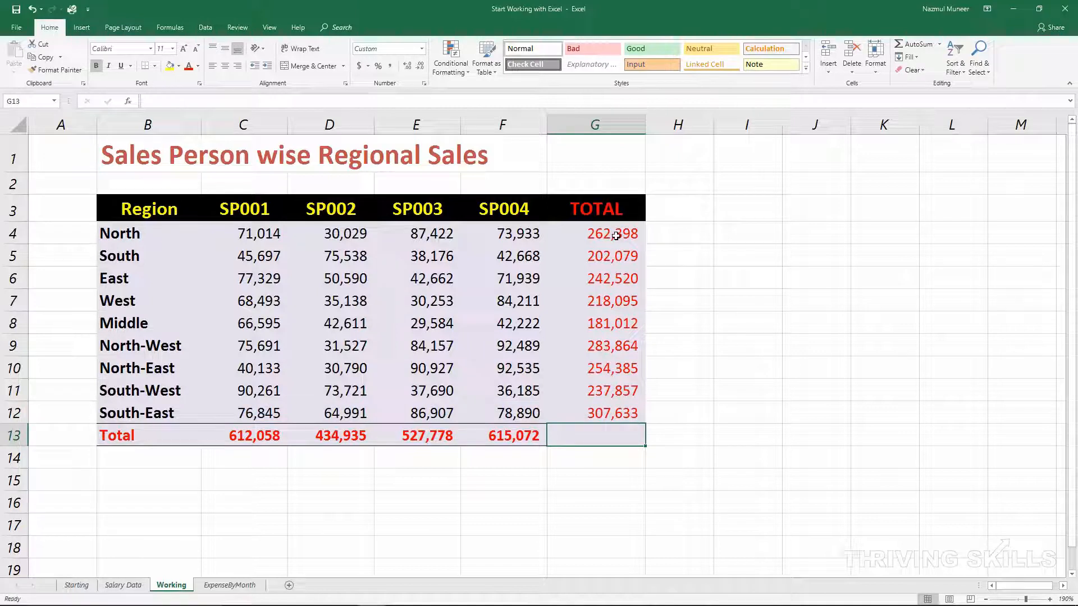
Repeat the automatic fill of the North total formula from G4 down through G12.
{"action": "left_click", "coordinate": [616, 236]}
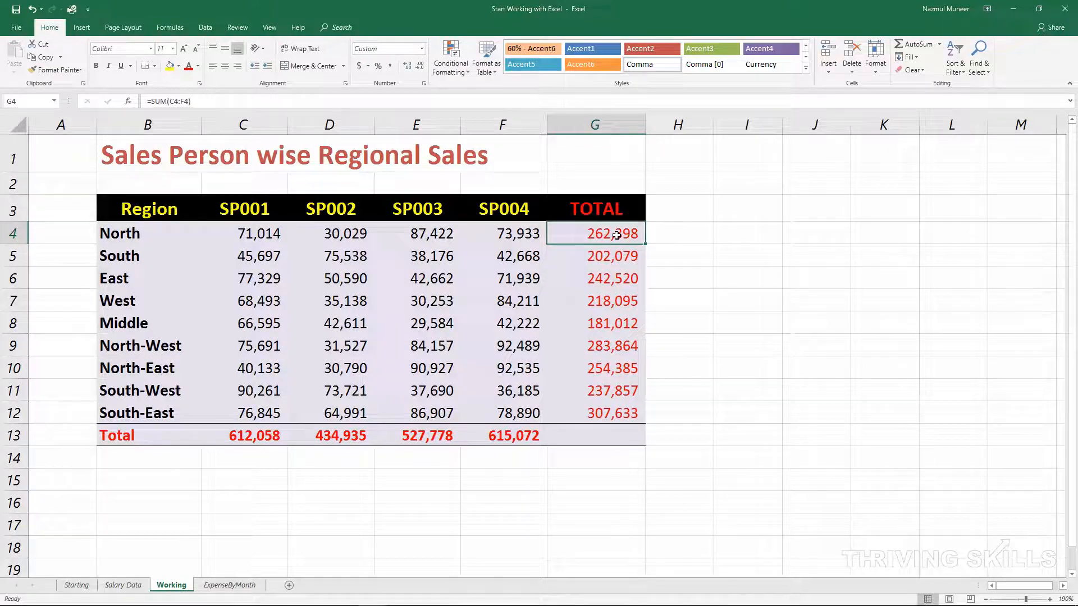
{"action": "double_click", "coordinate": [645, 245]}
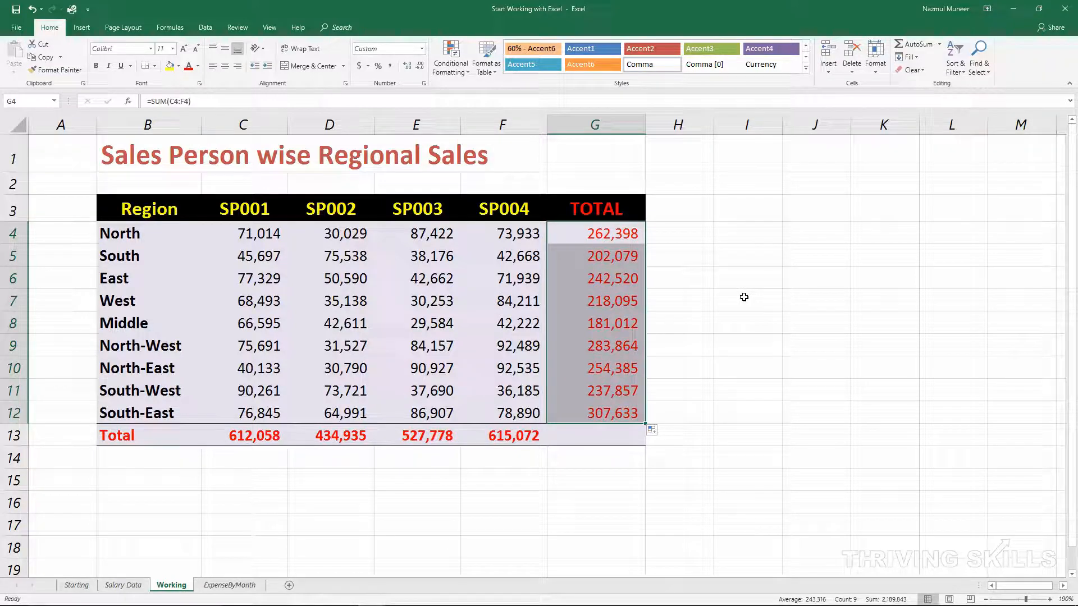
{"action": "left_click", "coordinate": [748, 249]}
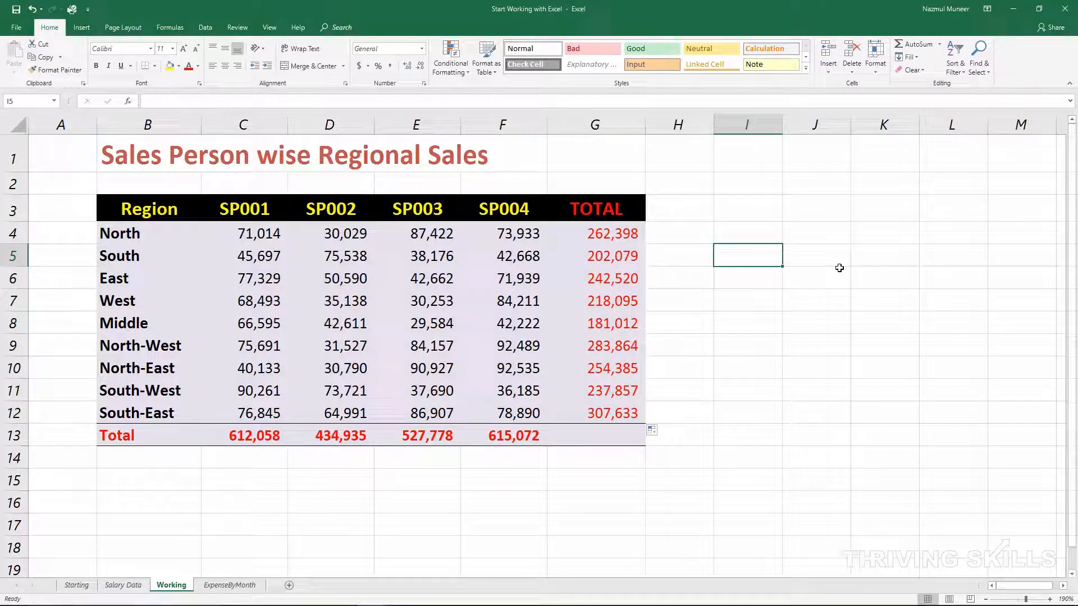
Enter the heading Date in I3 and the date 1jan19 in I4 below it.
{"action": "left_click", "coordinate": [763, 213]}
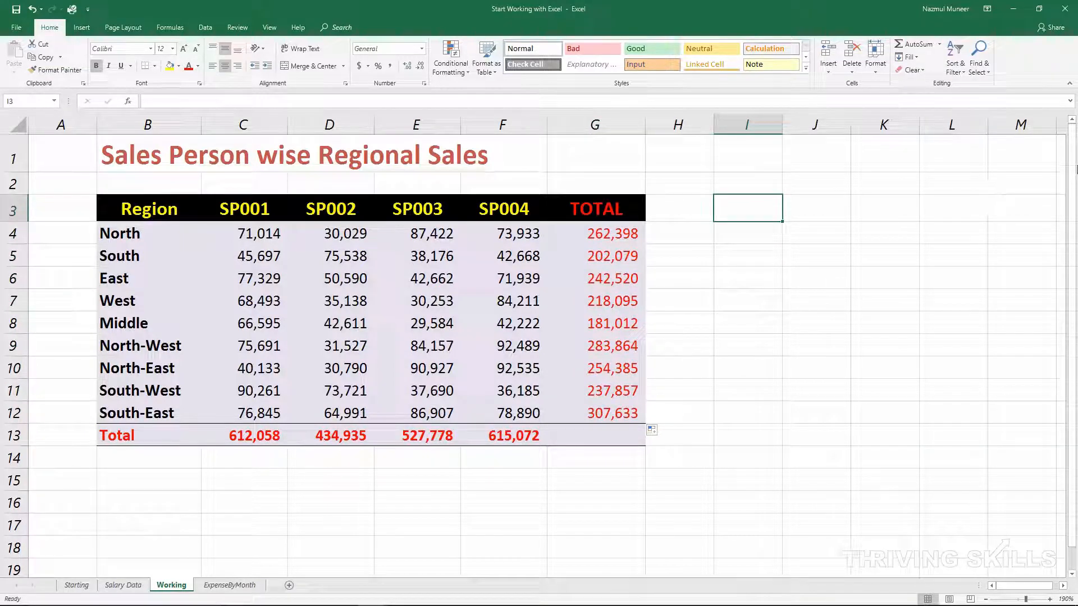
{"action": "type", "text": "Date"}
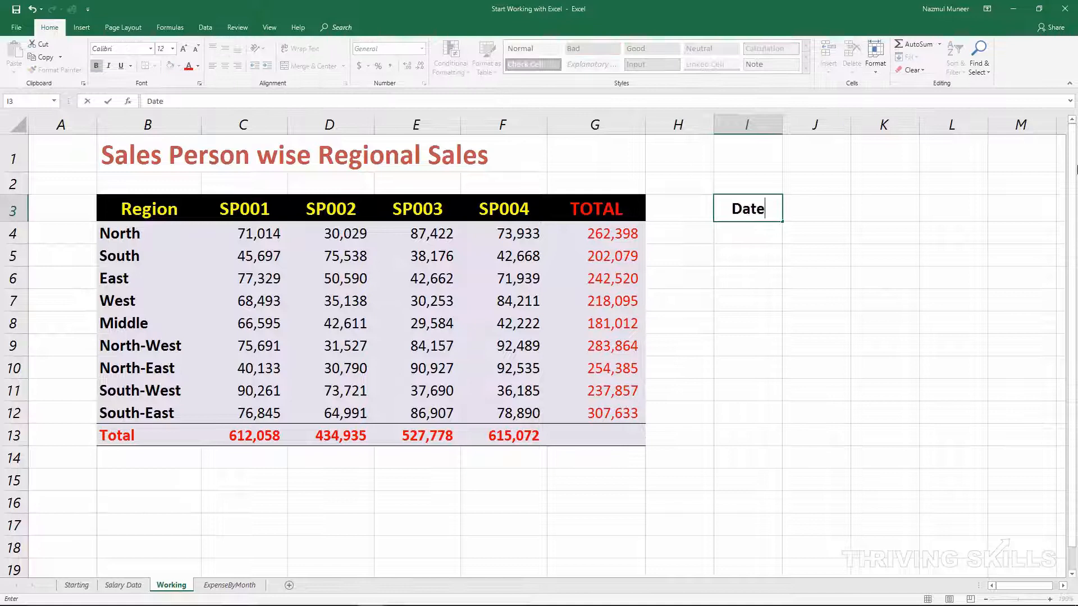
{"action": "key", "text": "Return"}
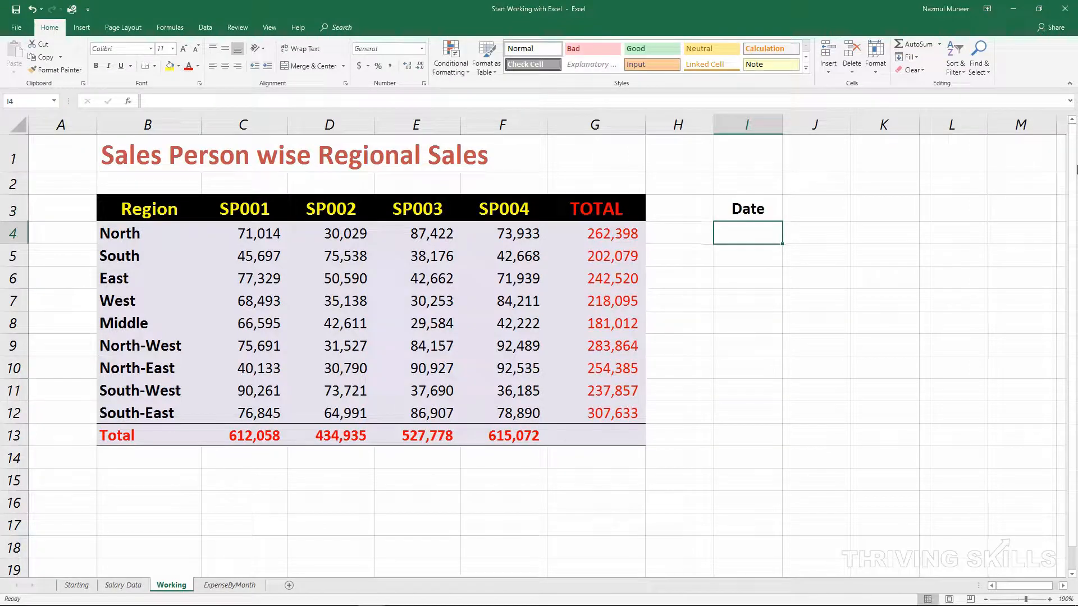
{"action": "type", "text": "1jan19"}
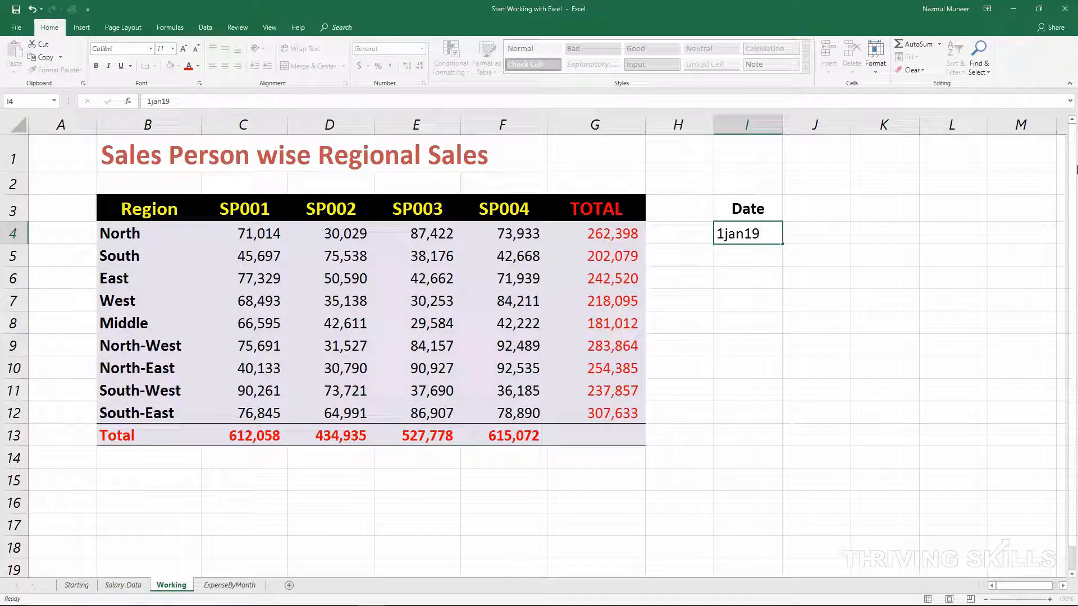
{"action": "key", "text": "Return"}
{"action": "key", "text": "Up"}
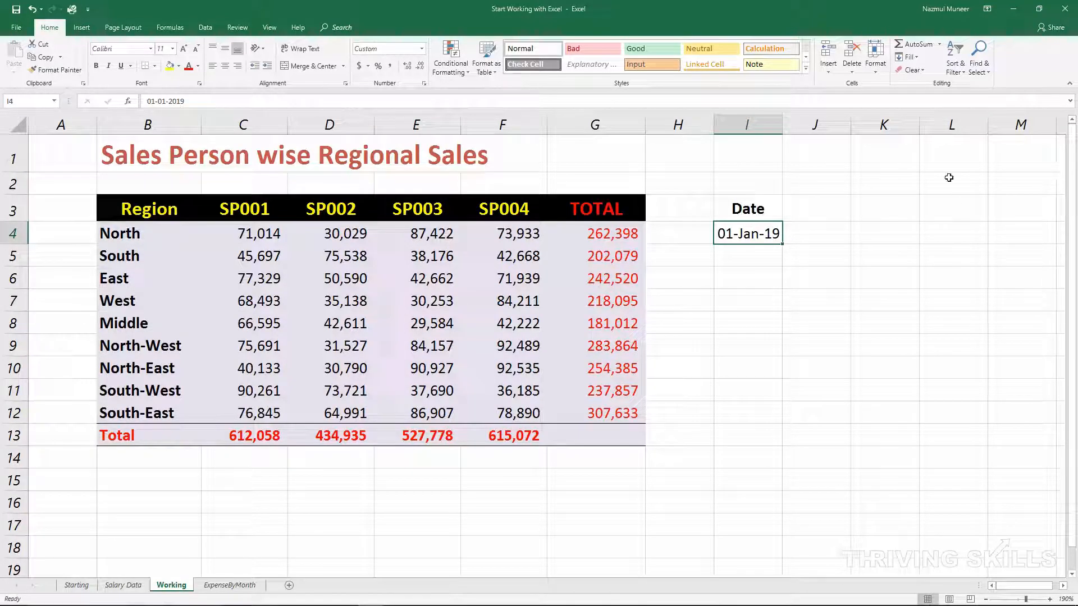
Fill consecutive daily dates from I4 down to I12, and clear the filled dates in I5:I12.
{"action": "left_click_drag", "start_coordinate": [782, 244], "coordinate": [795, 421]}
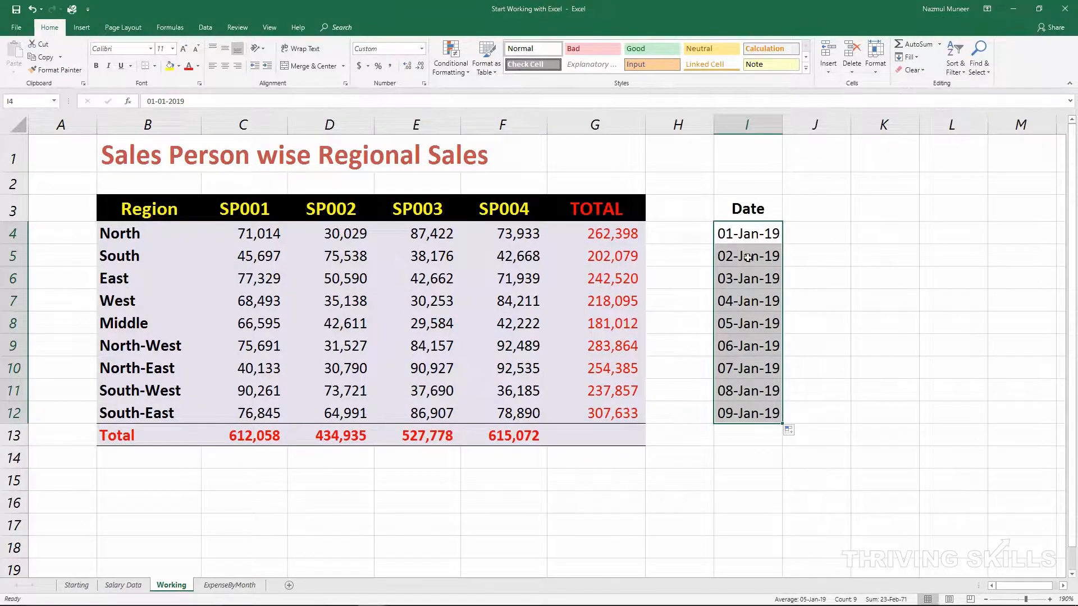
{"action": "left_click_drag", "start_coordinate": [751, 252], "coordinate": [758, 412]}
{"action": "key", "text": "Delete"}
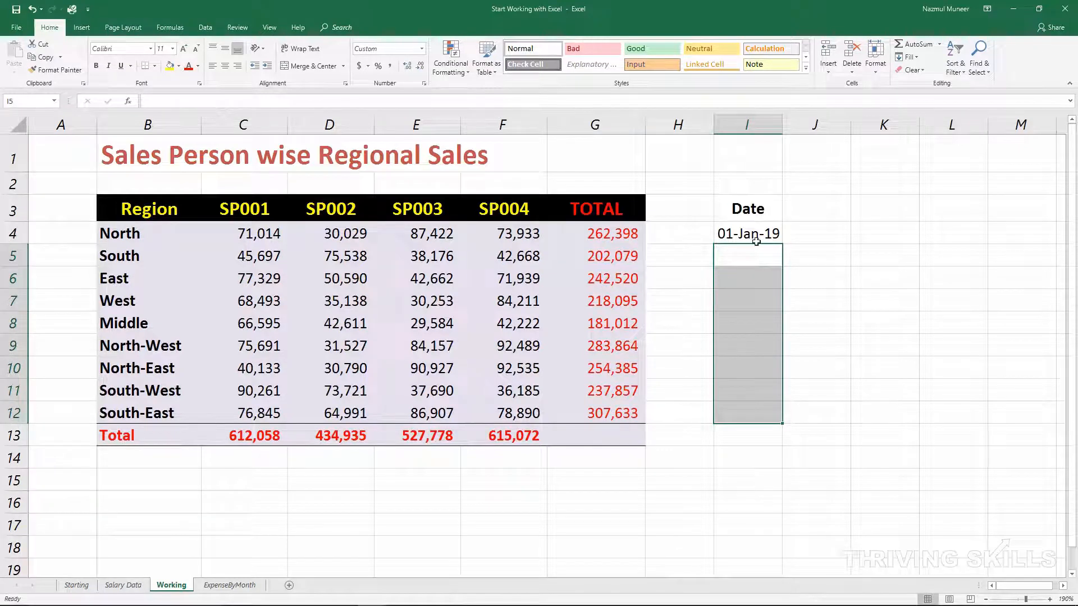
Enter the date 3 January 2019 in I5 and fill the every-other-day series from I4:I5 down to I12.
{"action": "left_click", "coordinate": [752, 256]}
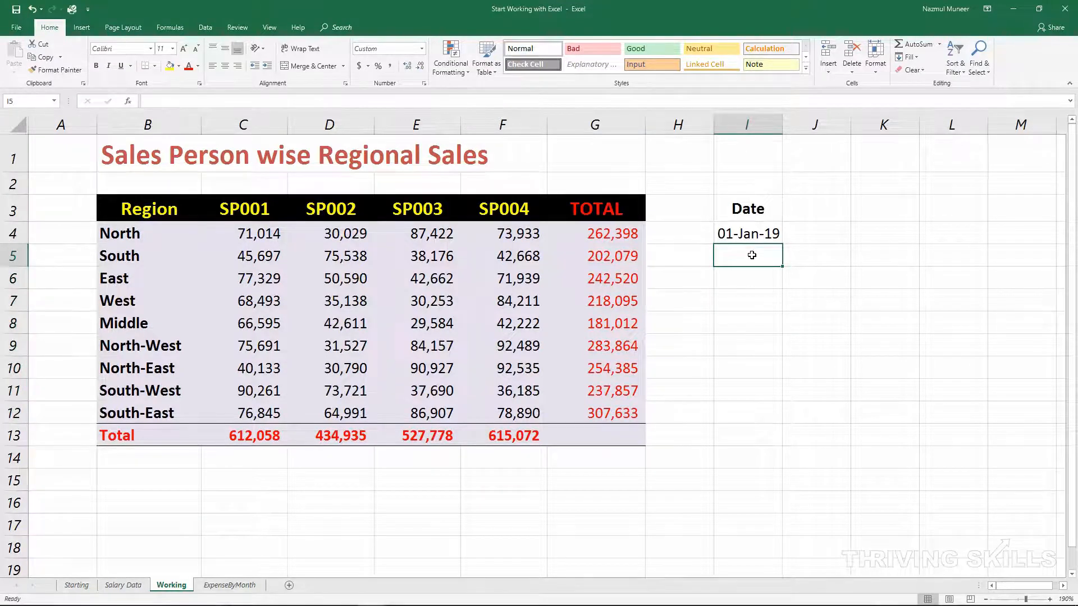
{"action": "type", "text": "3jan1"}
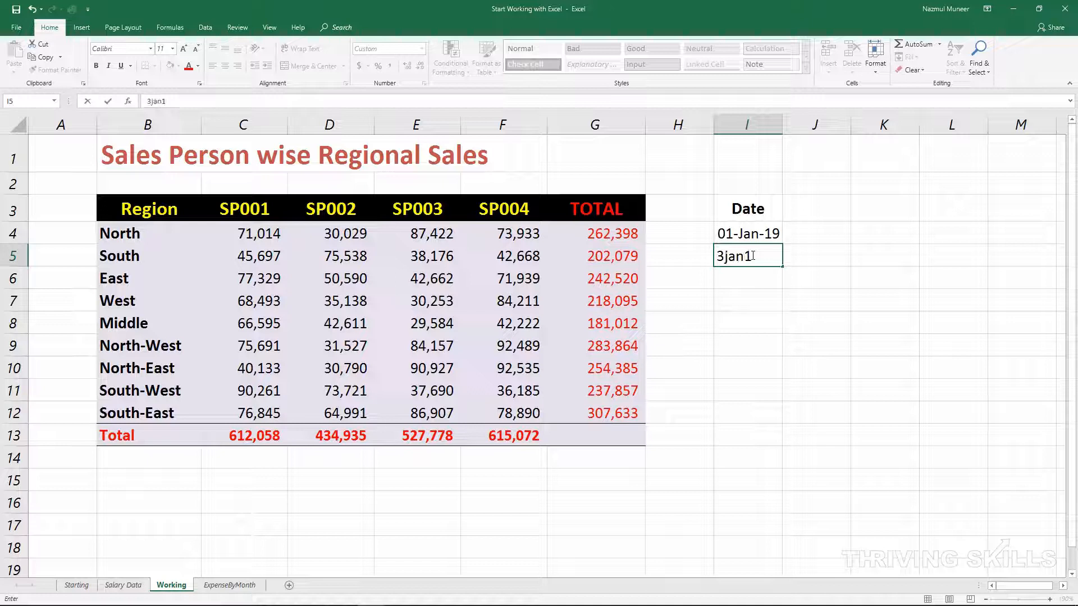
{"action": "key", "text": "Return"}
{"action": "key", "text": "Up"}
{"action": "key", "text": "Up"}
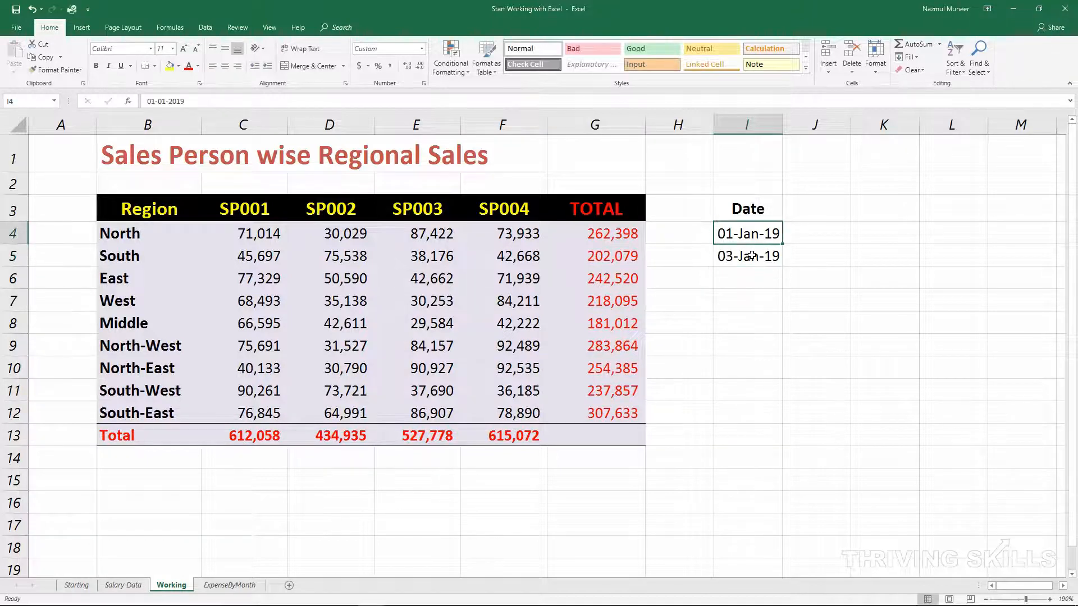
{"action": "left_click_drag", "start_coordinate": [757, 236], "coordinate": [763, 256]}
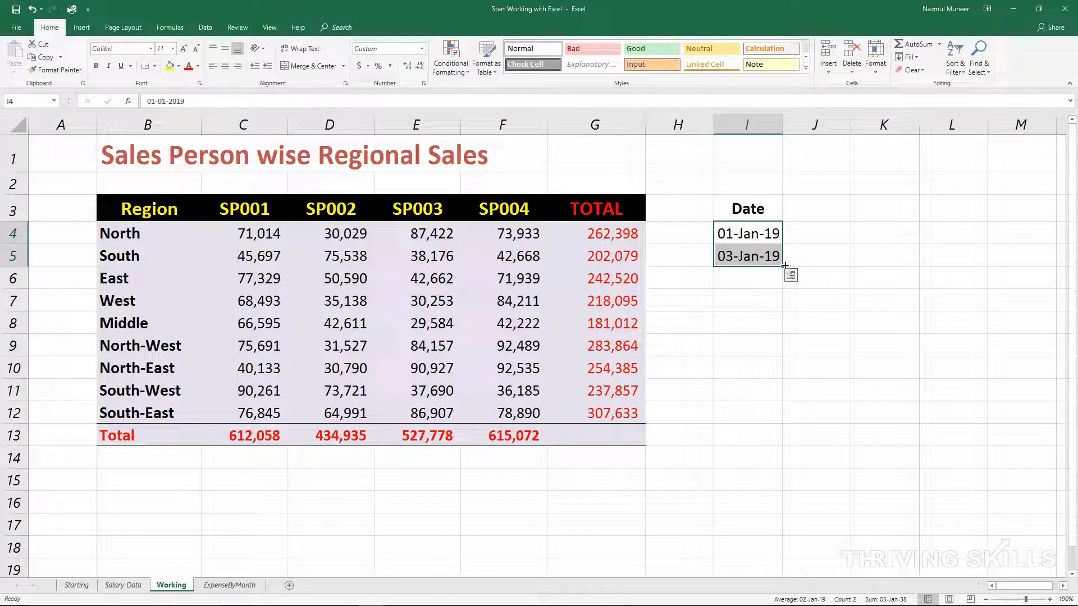
{"action": "left_click_drag", "start_coordinate": [782, 267], "coordinate": [787, 423]}
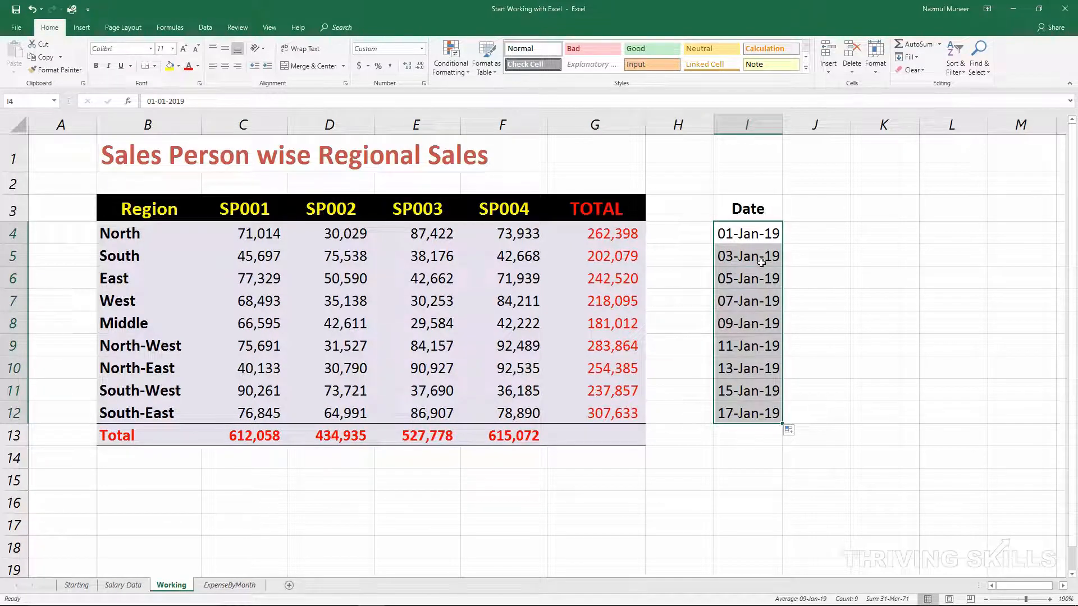
{"action": "left_click_drag", "start_coordinate": [763, 237], "coordinate": [761, 253]}
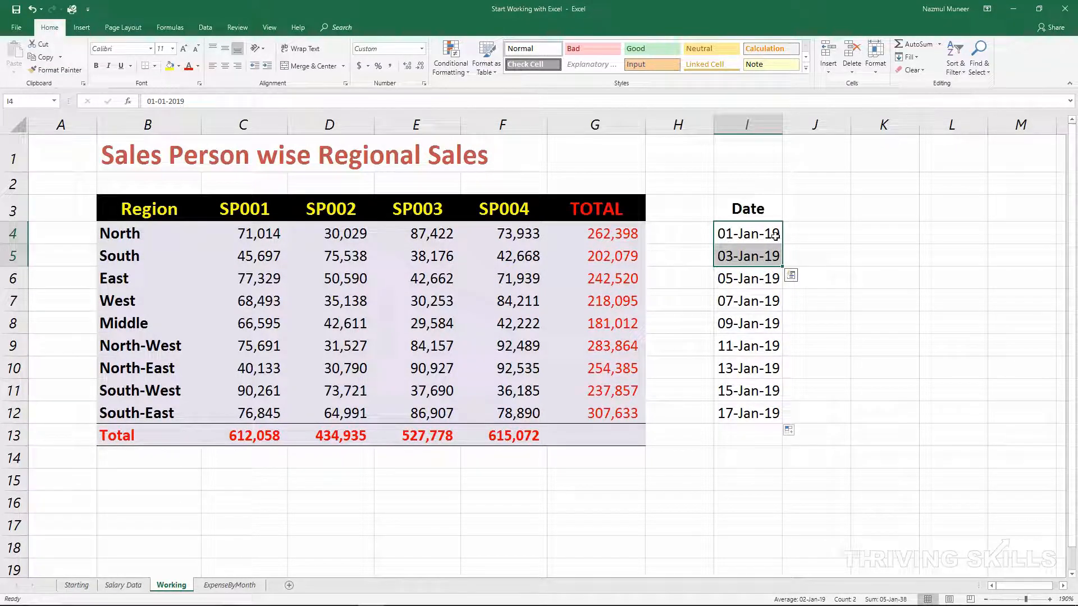
Enter the heading Month in J3, with Jan-18 in J4 and Feb-18 in J5 below it.
{"action": "key", "text": "Right"}
{"action": "key", "text": "Up"}
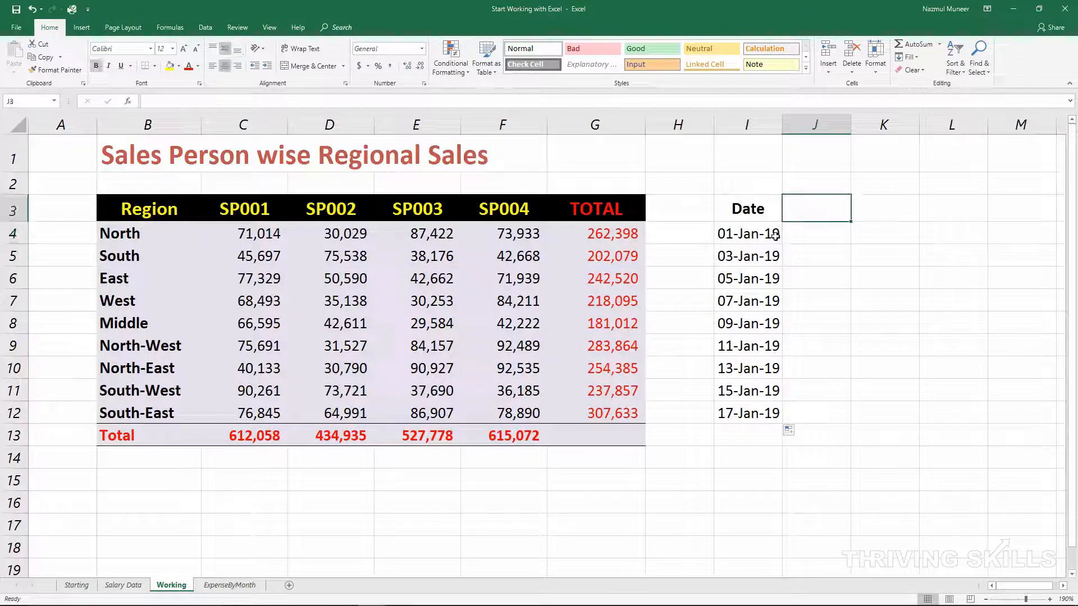
{"action": "type", "text": "Month"}
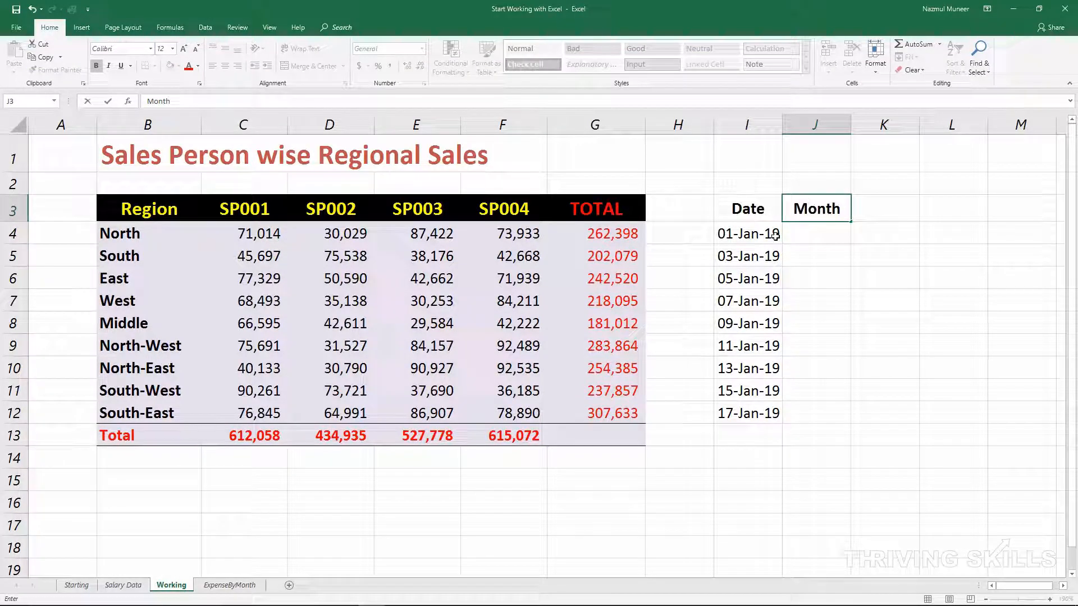
{"action": "key", "text": "Return"}
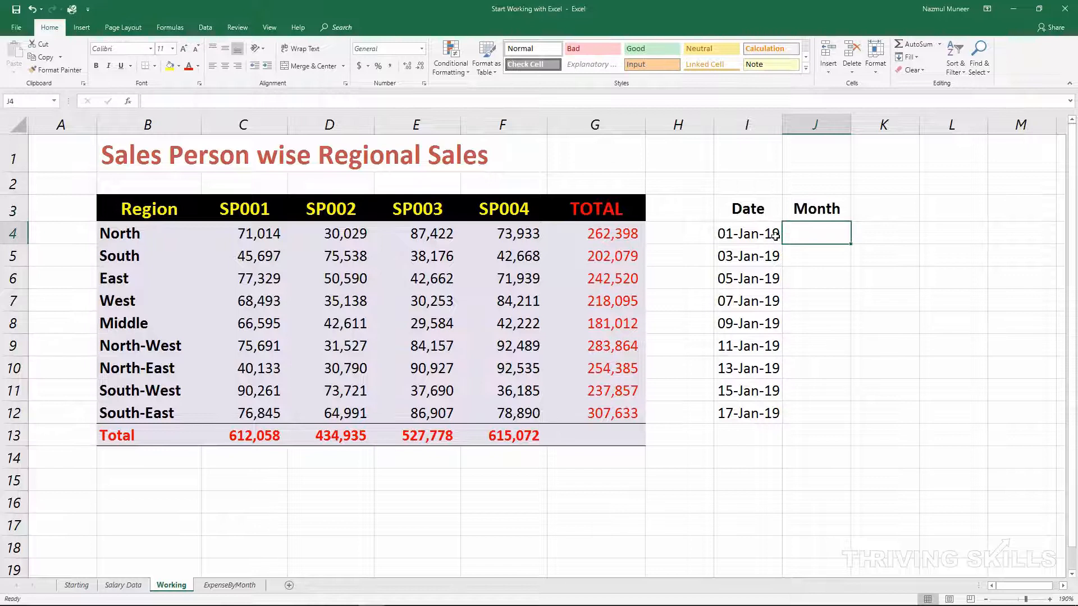
{"action": "type", "text": "Jan-18"}
{"action": "key", "text": "Return"}
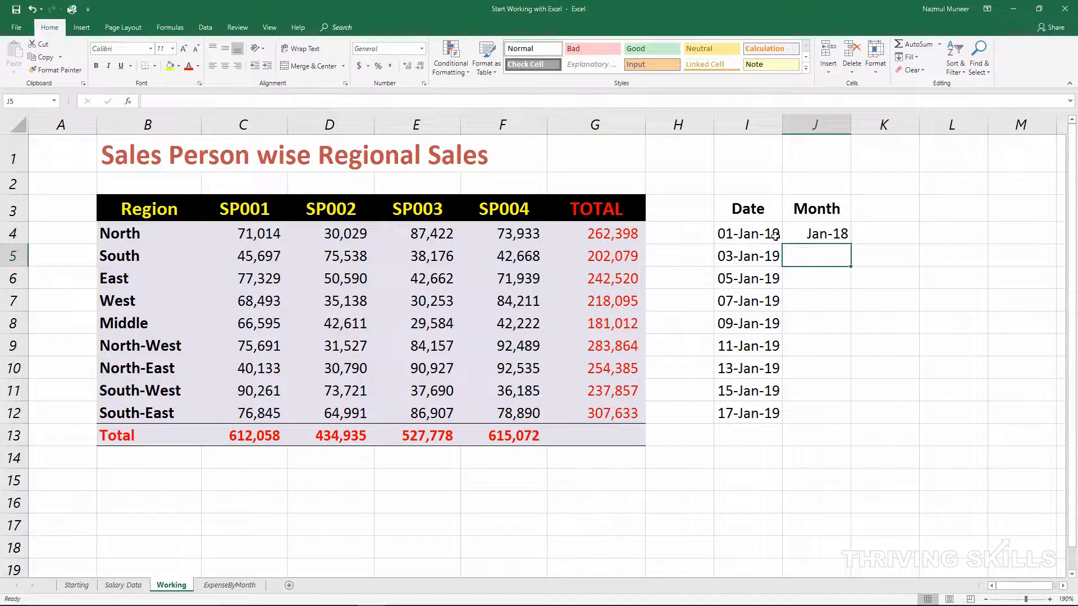
{"action": "type", "text": "Feb"}
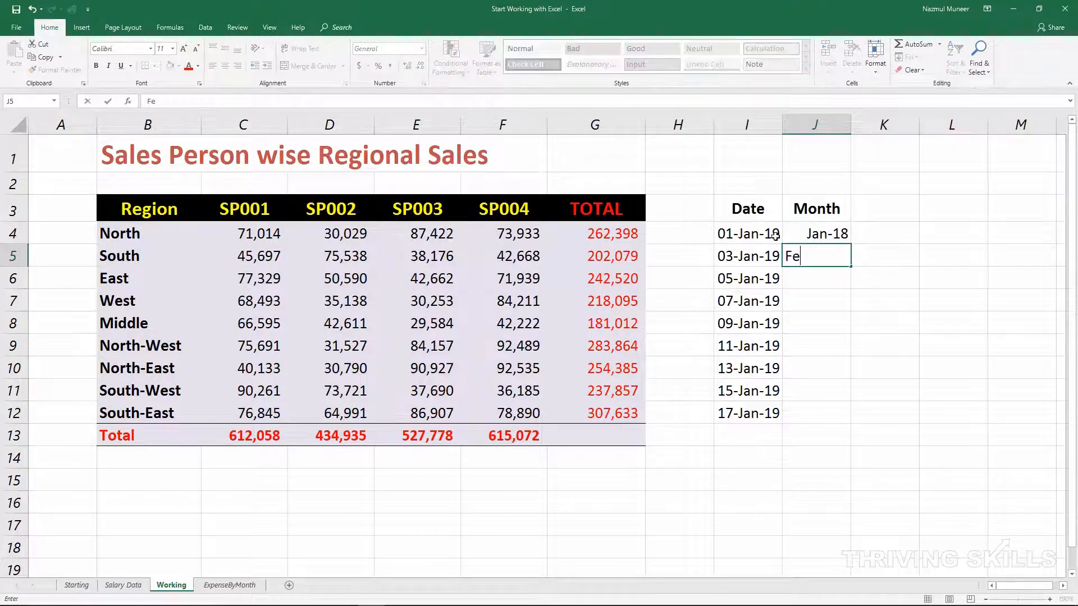
{"action": "type", "text": "8"}
{"action": "key", "text": "Return"}
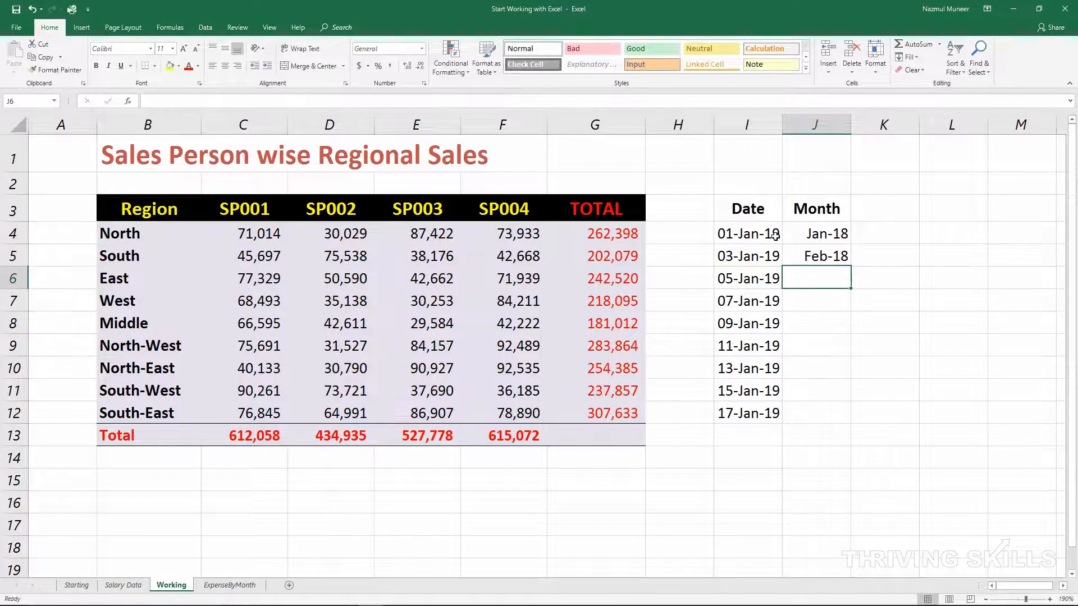
Fill the monthly series from J4:J5 down to J12.
{"action": "left_click", "coordinate": [834, 240]}
{"action": "left_click_drag", "start_coordinate": [834, 240], "coordinate": [830, 262]}
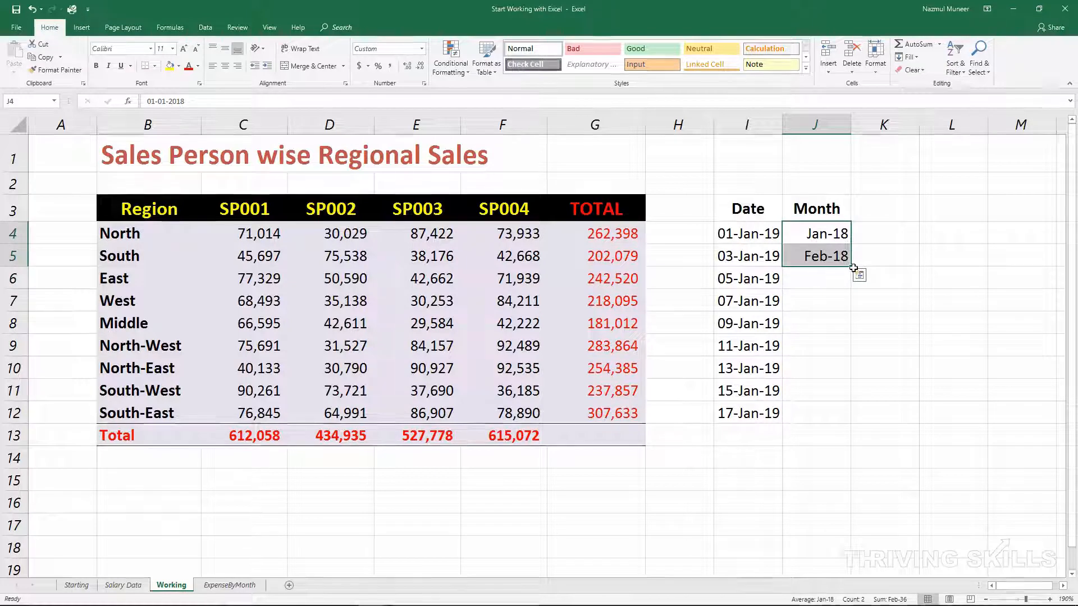
{"action": "left_click_drag", "start_coordinate": [849, 269], "coordinate": [854, 417]}
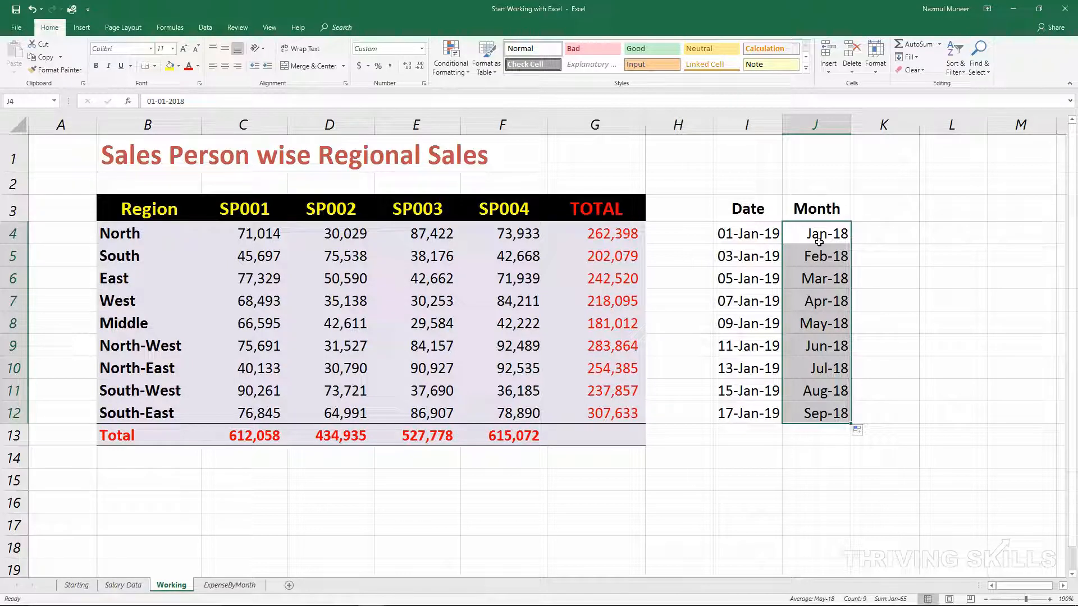
Enter the heading Year in K3, with Dec-15 in K4 and Dec-16 in K5 below it.
{"action": "left_click", "coordinate": [880, 210]}
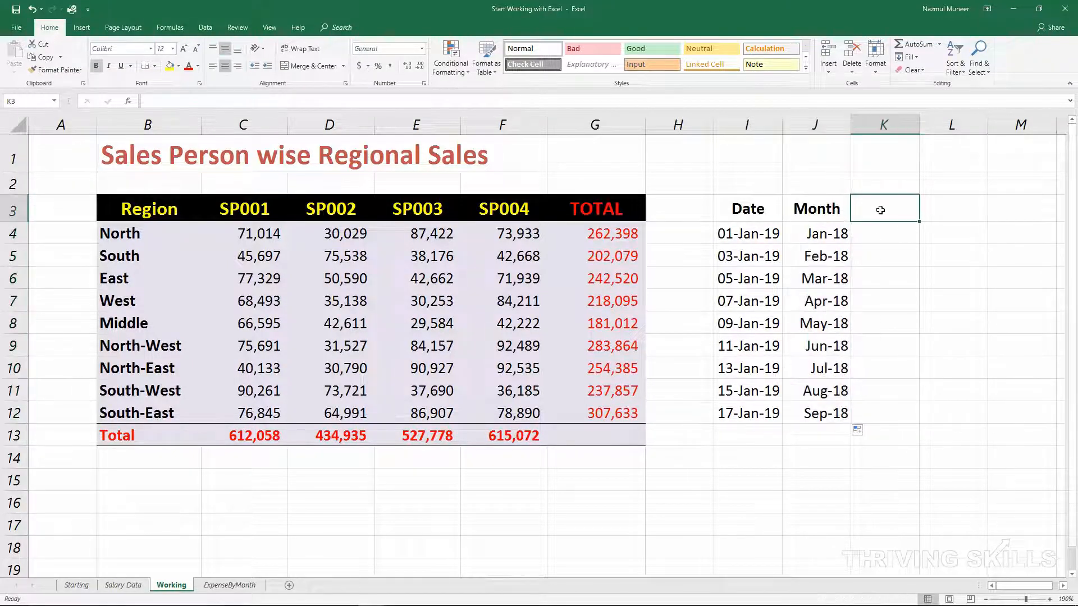
{"action": "type", "text": "Year"}
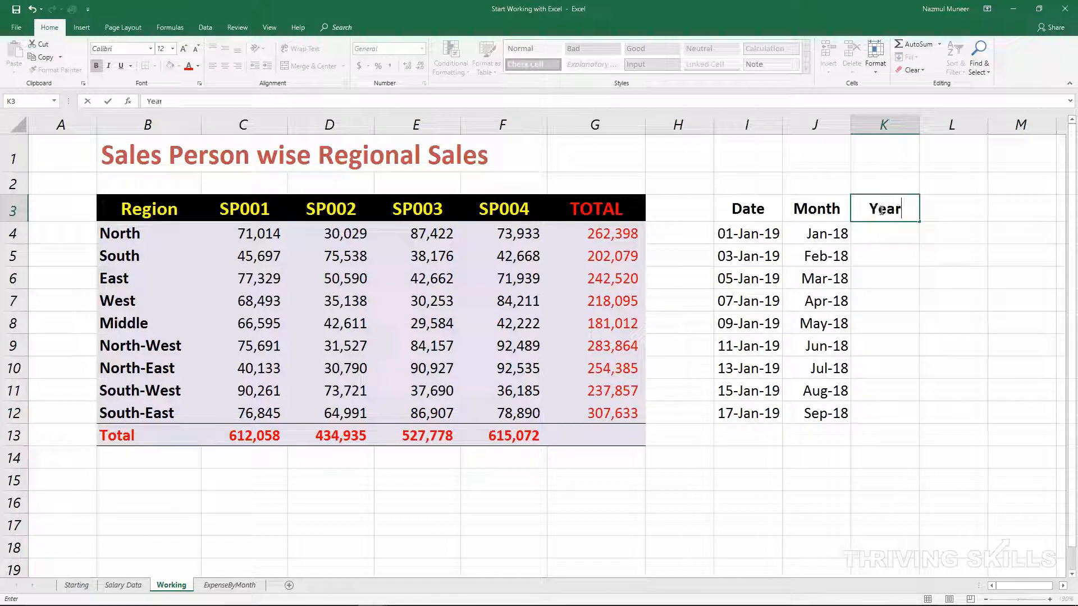
{"action": "key", "text": "Return"}
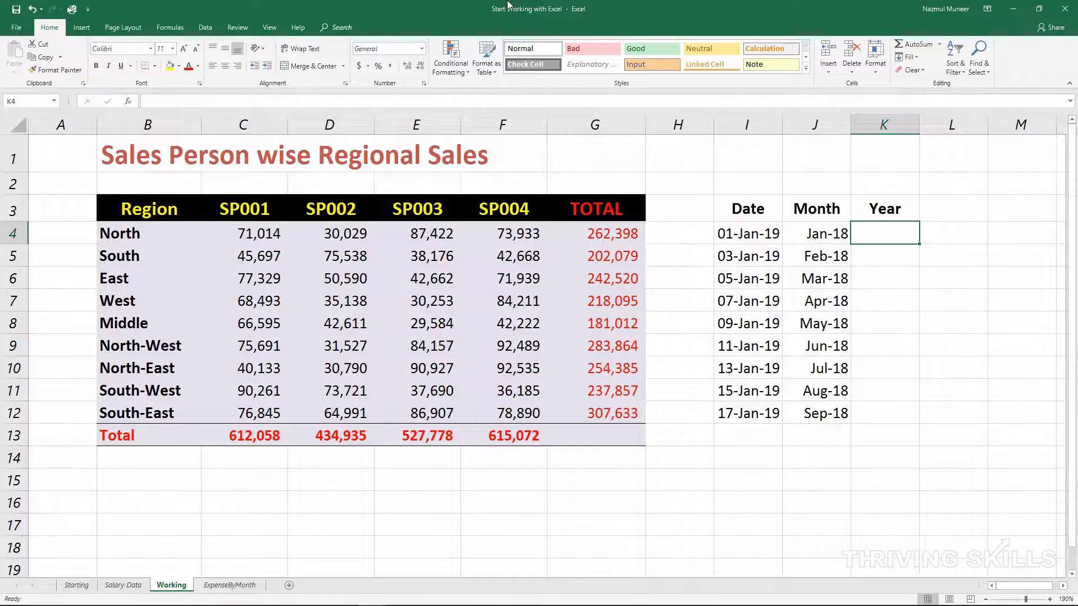
{"action": "type", "text": "Dec"}
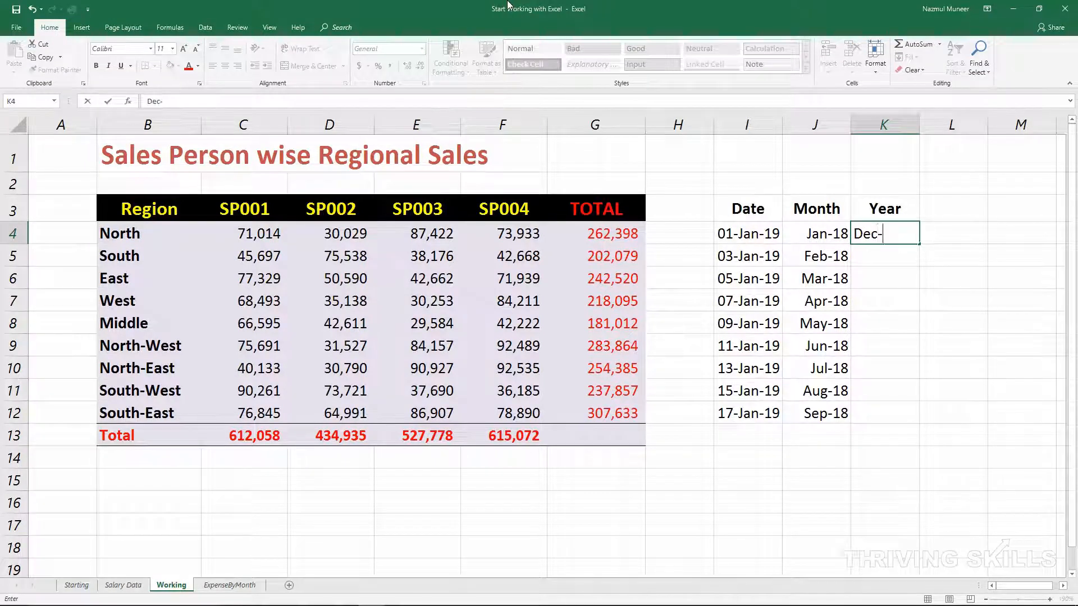
{"action": "type", "text": "-15"}
{"action": "key", "text": "Return"}
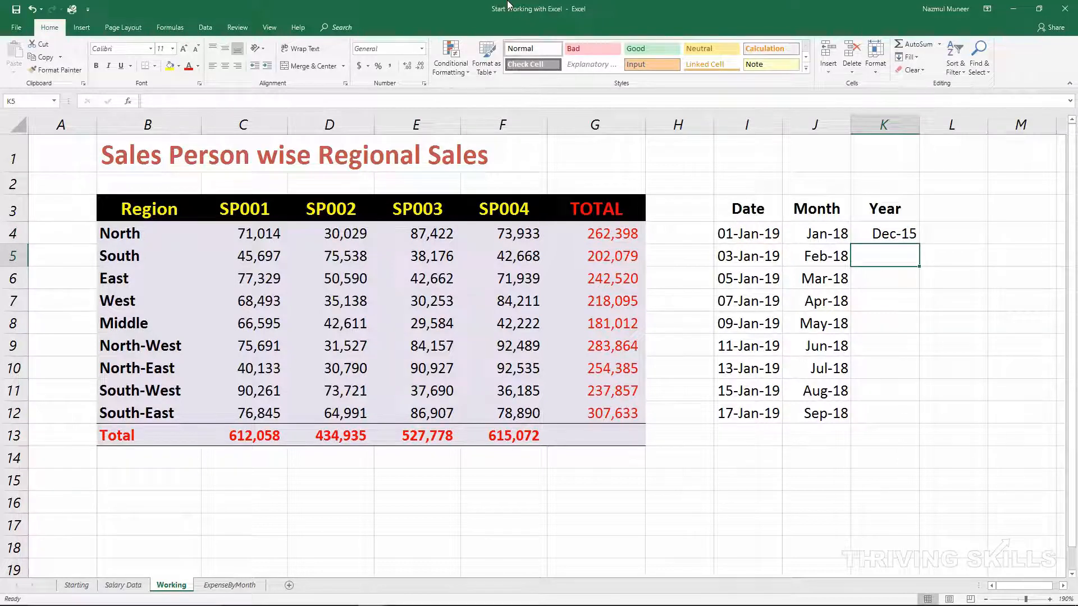
{"action": "type", "text": "Dec-16"}
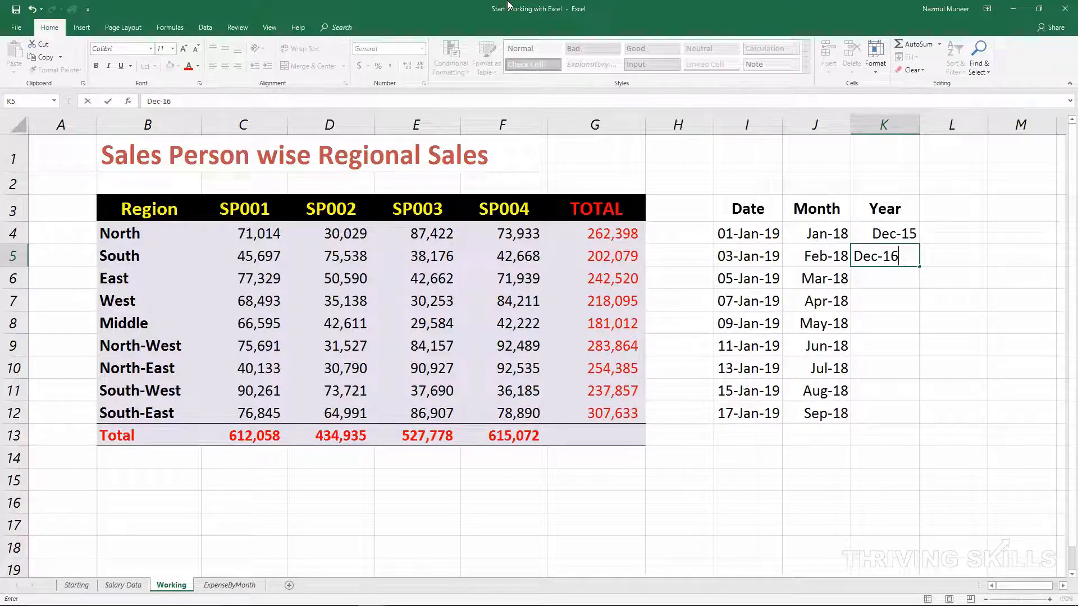
{"action": "key", "text": "Return"}
Fill the yearly December series from K4:K5 down to K12.
{"action": "left_click_drag", "start_coordinate": [917, 232], "coordinate": [914, 414]}
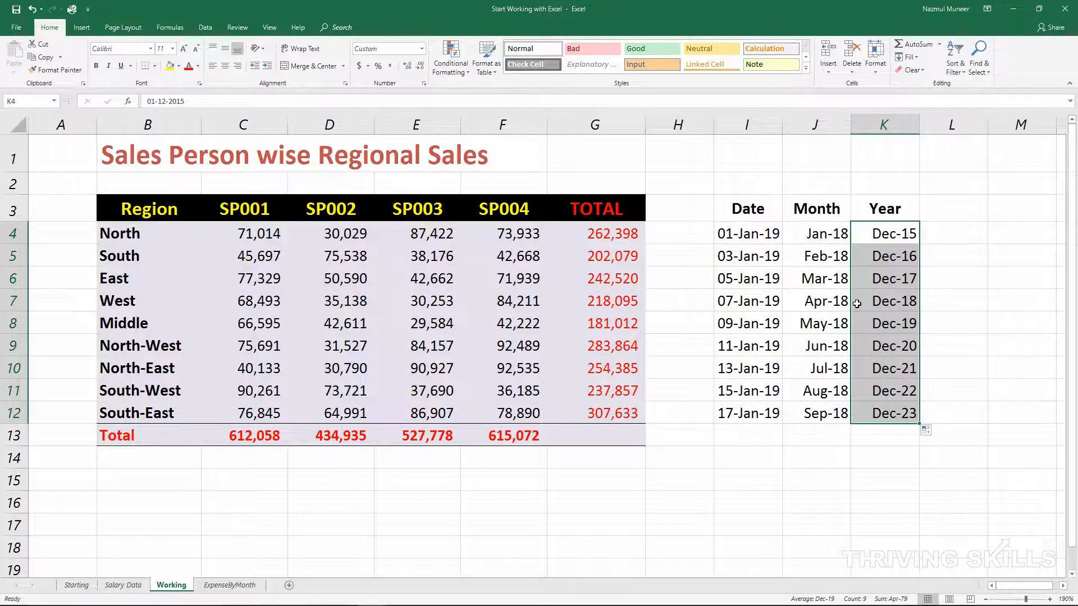
{"action": "left_click", "coordinate": [828, 234]}
{"action": "left_click_drag", "start_coordinate": [829, 234], "coordinate": [830, 254]}
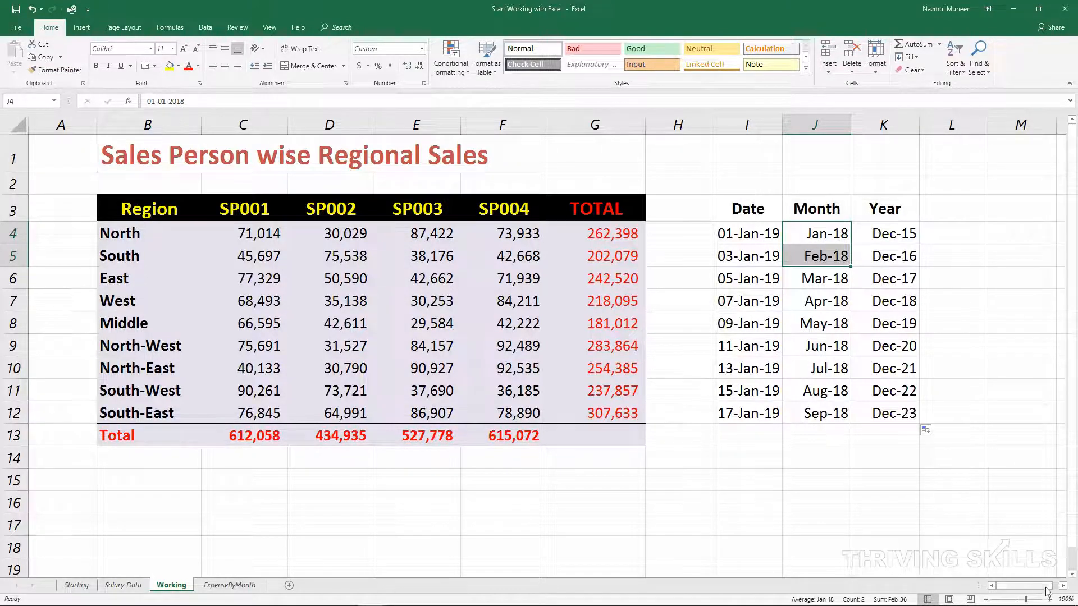
Enter the heading Number in M3 and the value 1 in M4 below it.
{"action": "left_click", "coordinate": [1062, 586]}
{"action": "left_click", "coordinate": [1062, 586]}
{"action": "left_click", "coordinate": [1063, 585]}
{"action": "left_click", "coordinate": [1062, 585]}
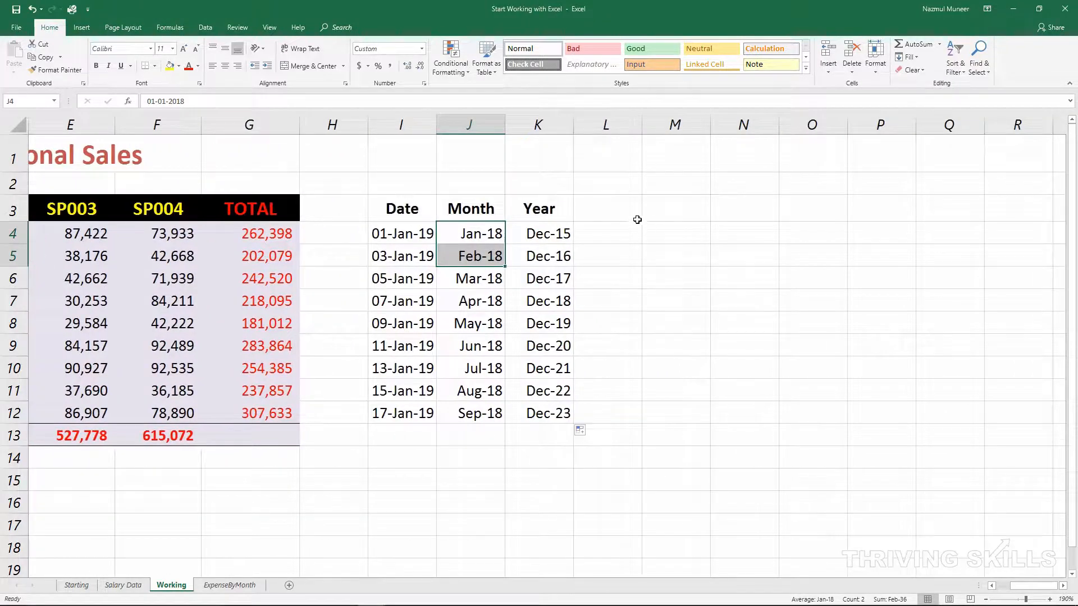
{"action": "left_click", "coordinate": [666, 212]}
{"action": "type", "text": "Number"}
{"action": "key", "text": "Return"}
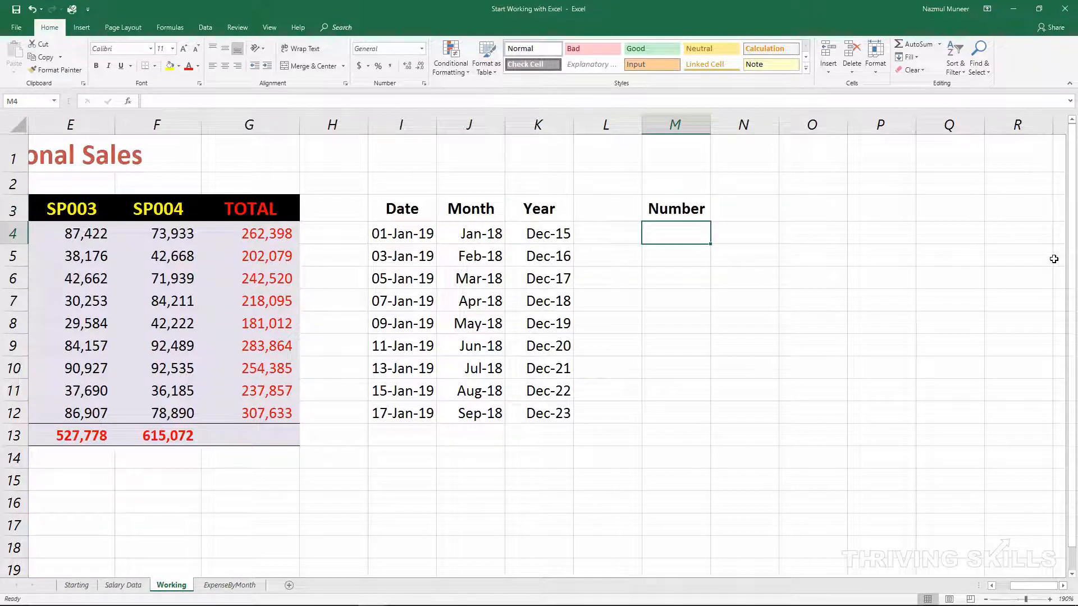
{"action": "type", "text": "1"}
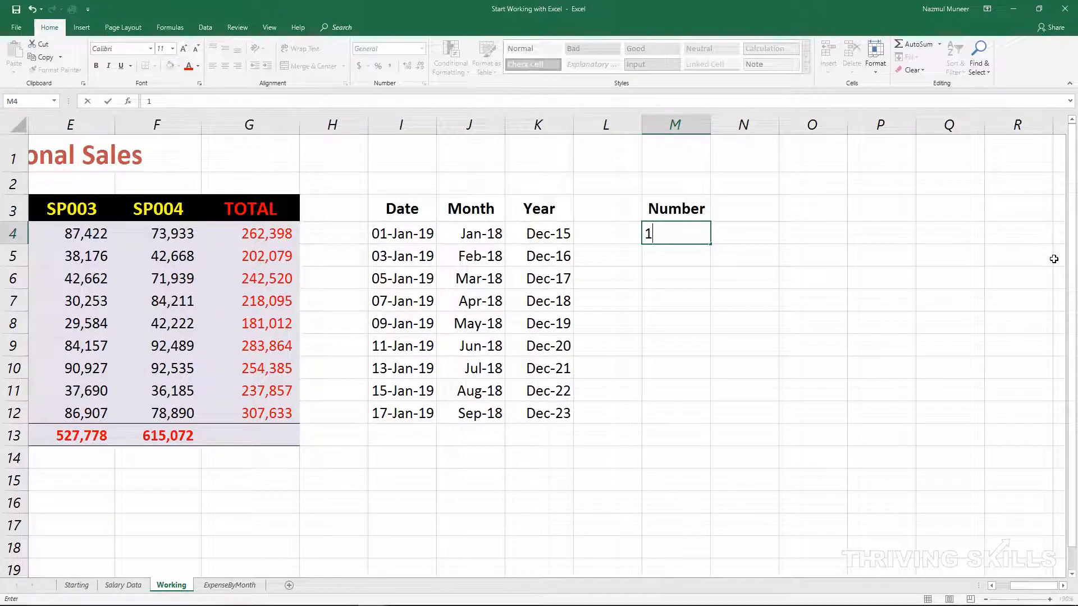
{"action": "key", "text": "Return"}
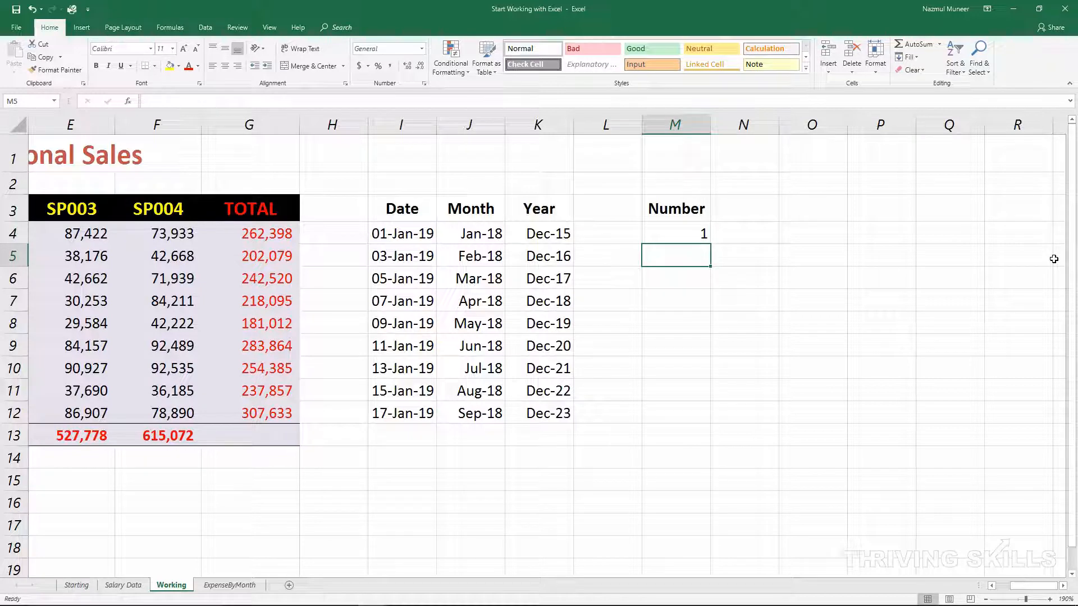
Enter 2 in M5 and fill the consecutive number series from M4:M5 down to M12.
{"action": "type", "text": "2"}
{"action": "key", "text": "Return"}
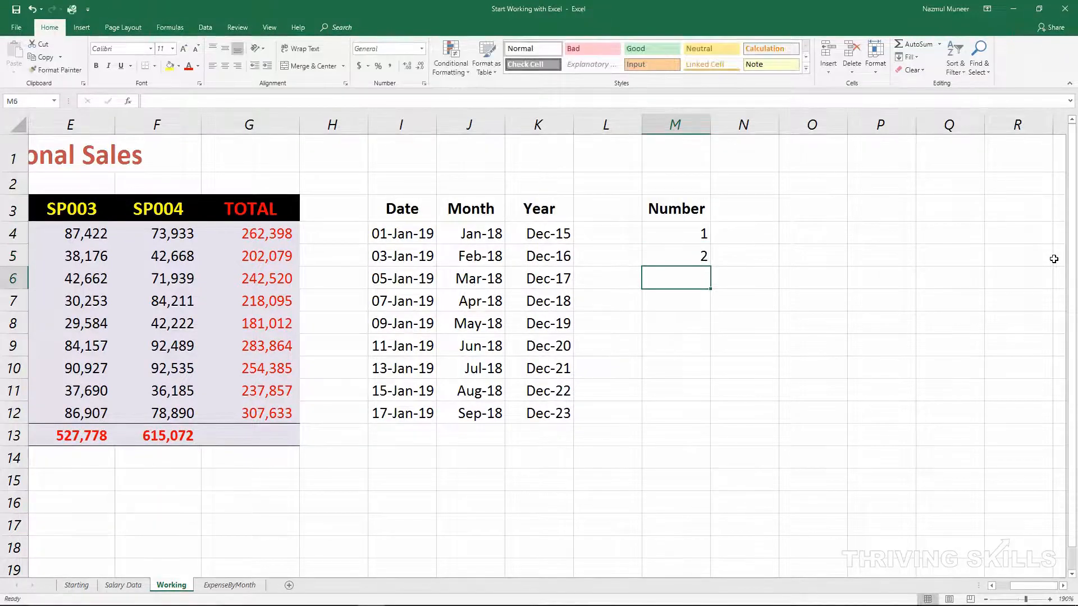
{"action": "left_click_drag", "start_coordinate": [706, 240], "coordinate": [707, 423]}
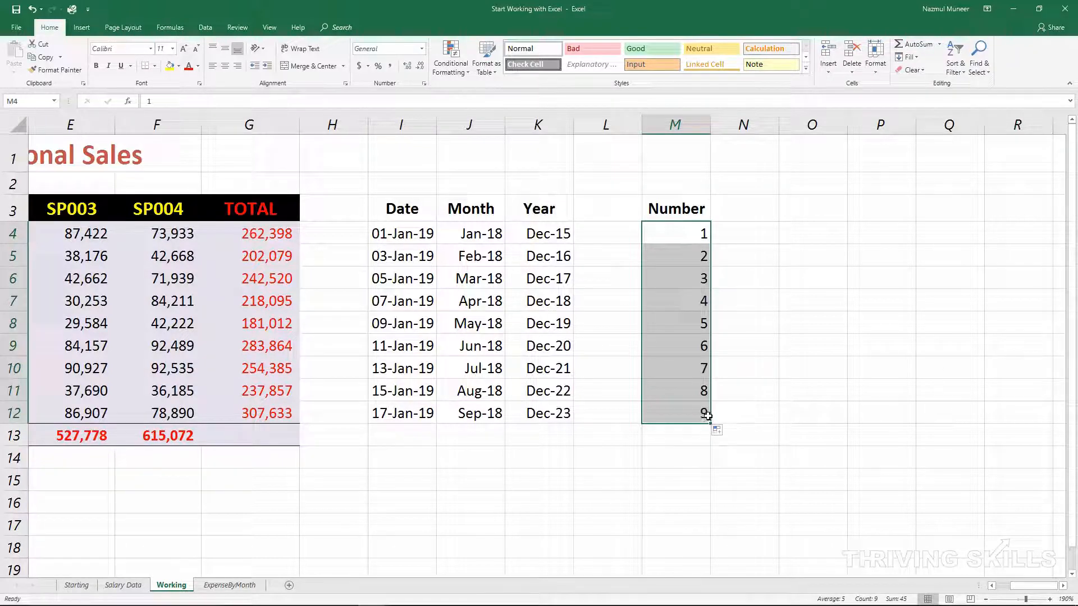
{"action": "left_click_drag", "start_coordinate": [688, 238], "coordinate": [693, 253]}
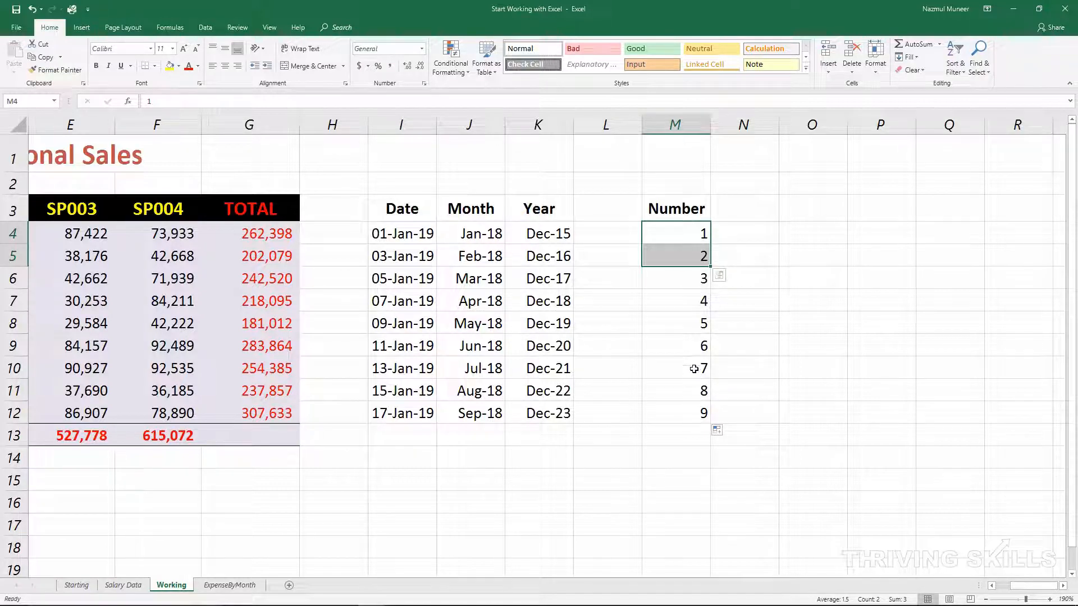
Clear the numbers in M5:M12, keeping the first value in M4.
{"action": "key", "text": "shift+Up"}
{"action": "key", "text": "Down"}
{"action": "key", "text": "ctrl+shift+Down"}
{"action": "key", "text": "Delete"}
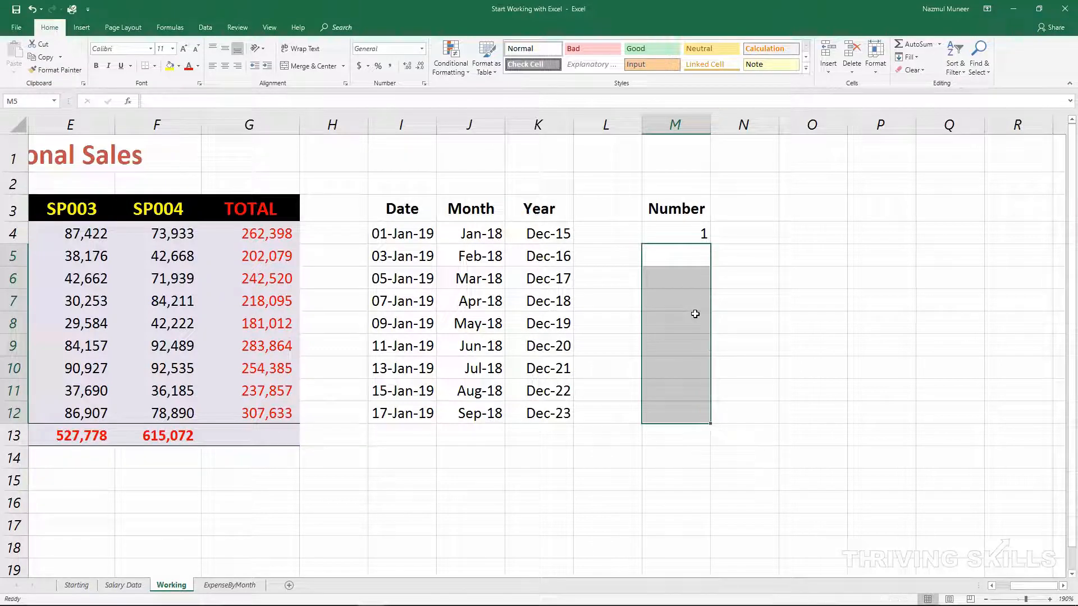
Enter 11 in M5 and fill the series in steps of ten from M4:M5 down to M12.
{"action": "key", "text": "Up"}
{"action": "key", "text": "Down"}
{"action": "type", "text": "11"}
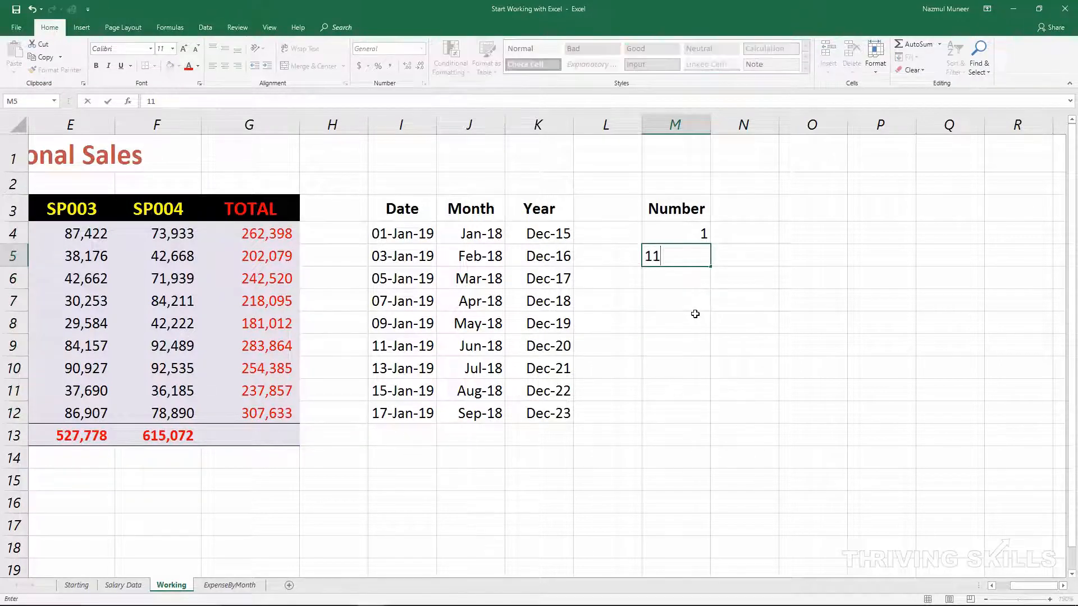
{"action": "key", "text": "Return"}
{"action": "left_click_drag", "start_coordinate": [668, 241], "coordinate": [707, 418]}
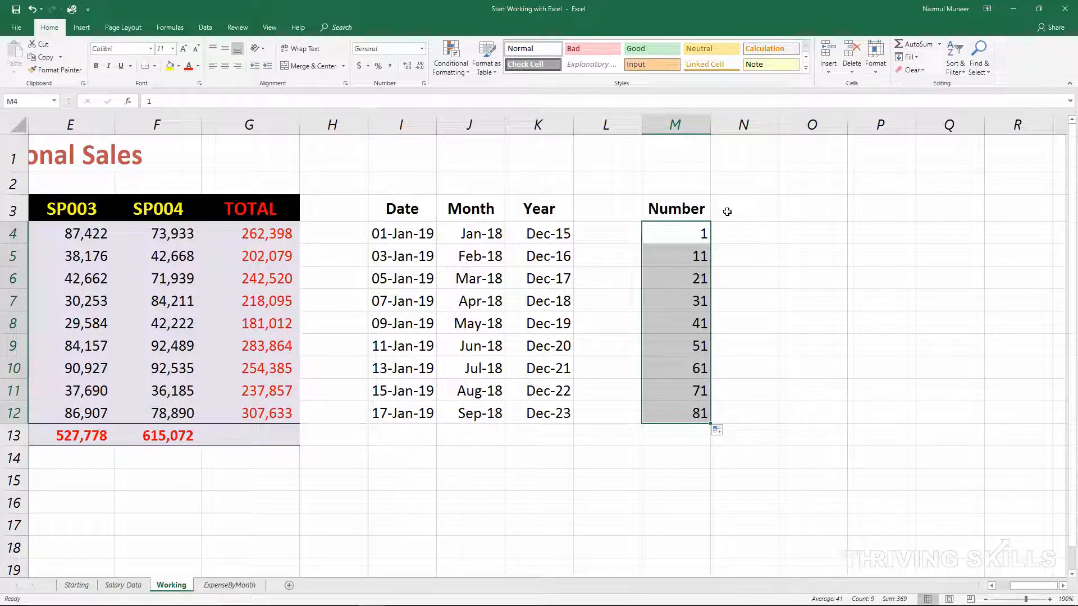
Enter the heading Text1 in N3, beside the Number heading.
{"action": "key", "text": "Up"}
{"action": "key", "text": "Right"}
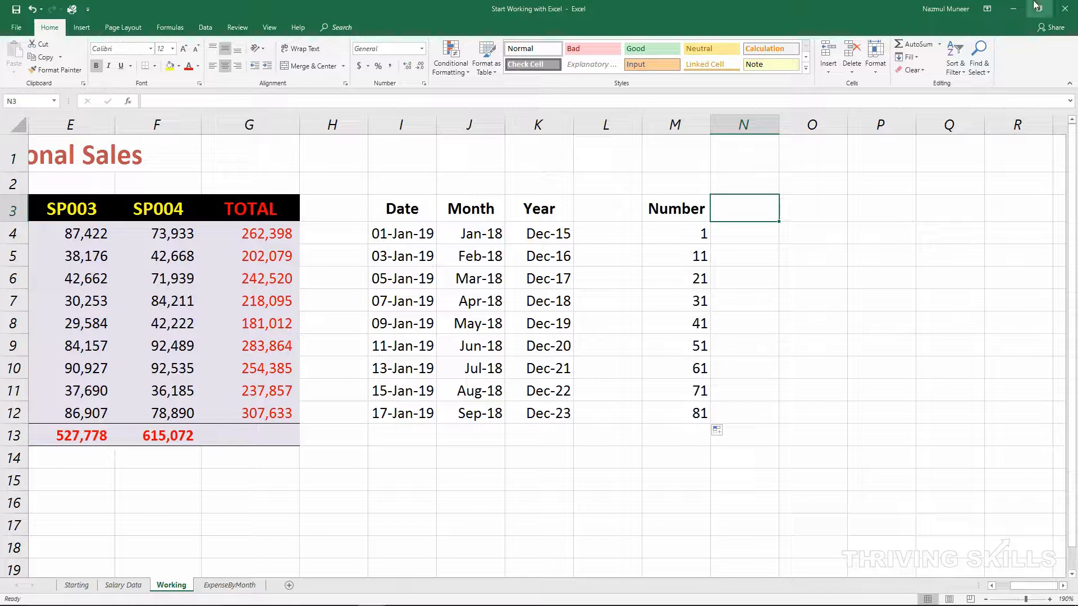
{"action": "type", "text": "Text"}
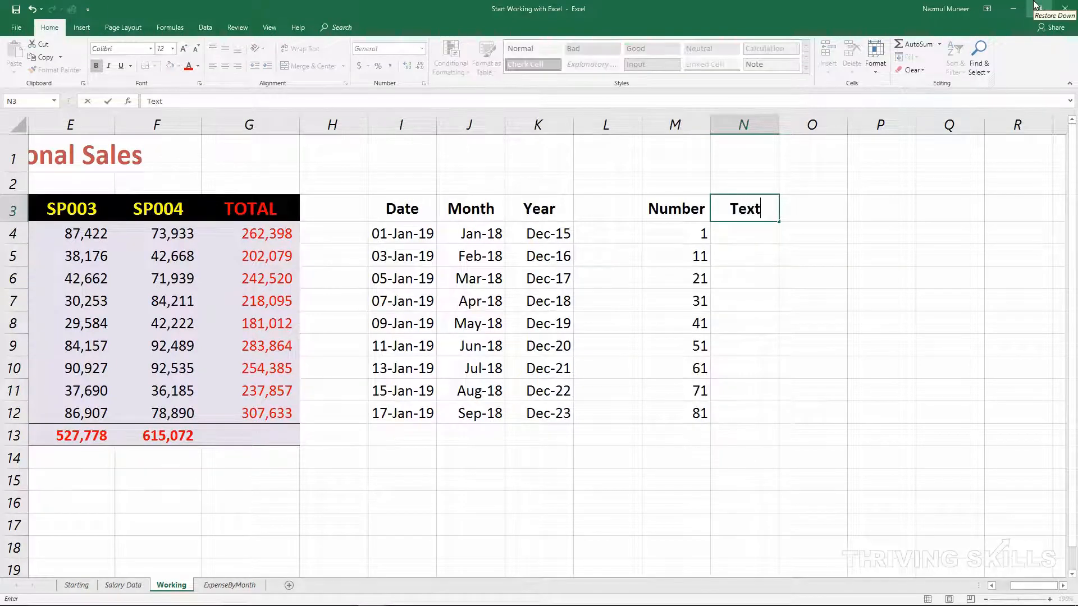
{"action": "type", "text": "1"}
{"action": "key", "text": "Return"}
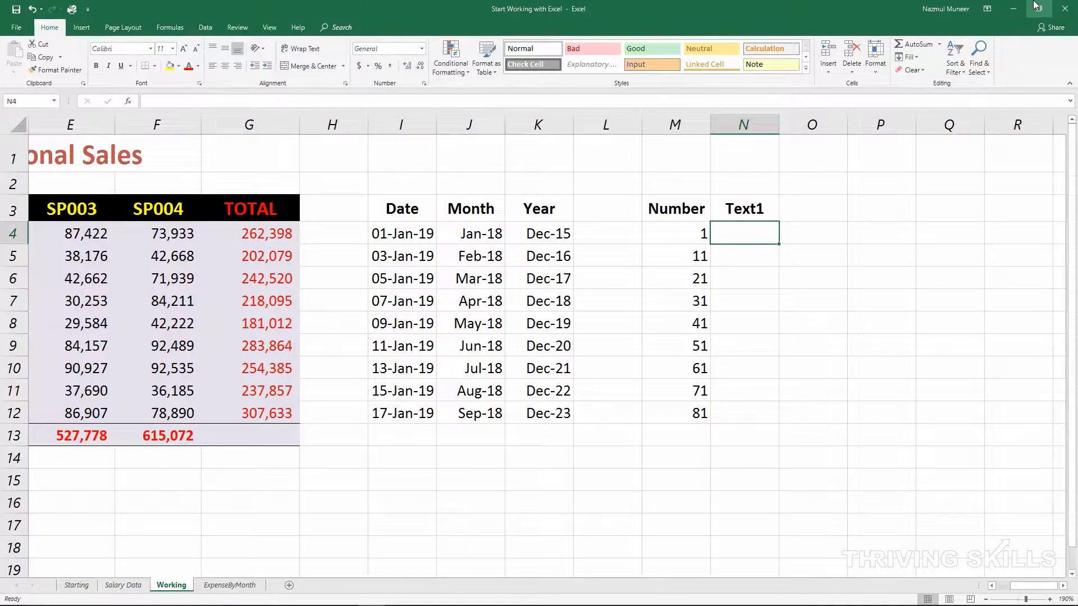
Enter Prod-1 in N4 and fill the numbered product series down to N12.
{"action": "type", "text": "Prod-1"}
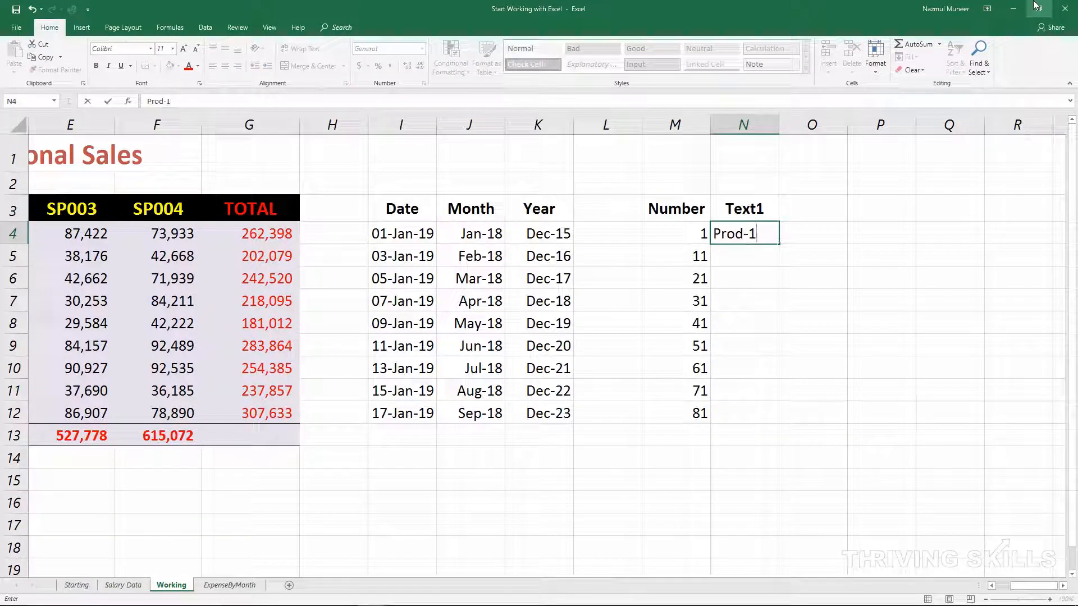
{"action": "key", "text": "Return"}
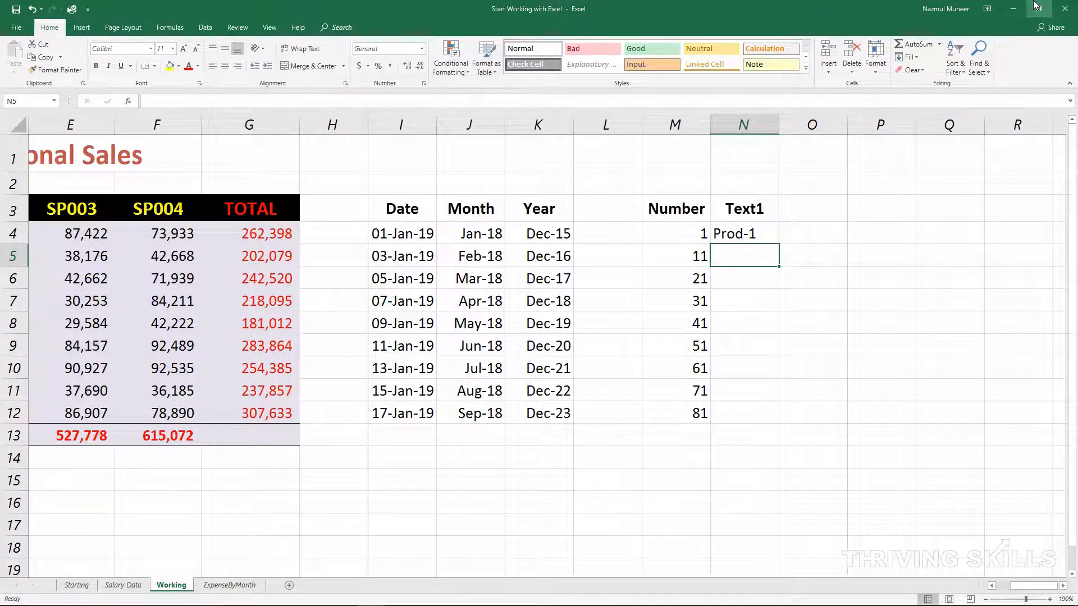
{"action": "left_click", "coordinate": [750, 237]}
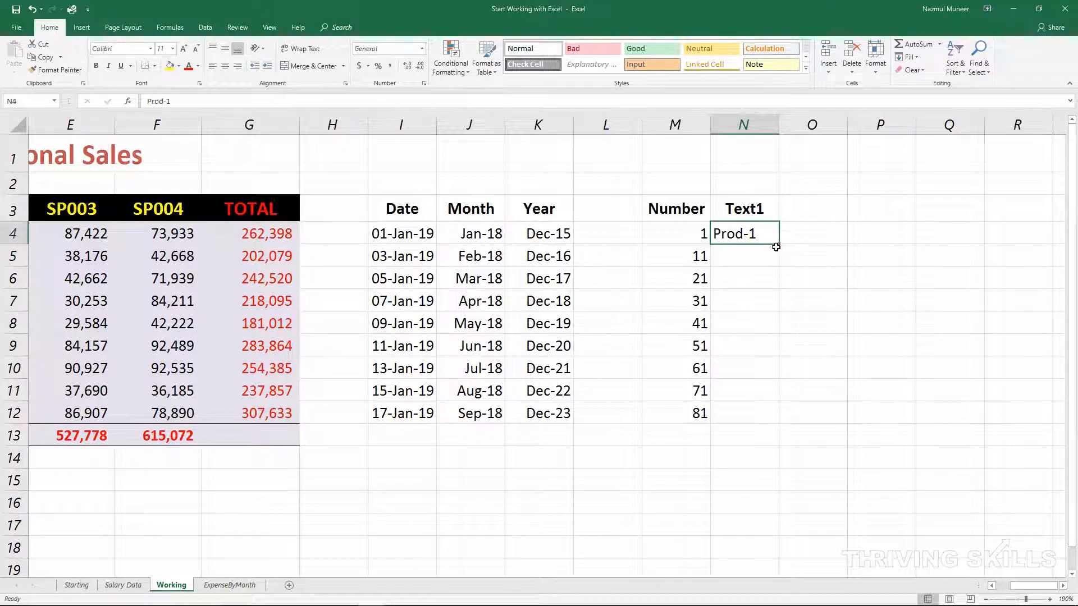
{"action": "left_click_drag", "start_coordinate": [781, 245], "coordinate": [772, 418]}
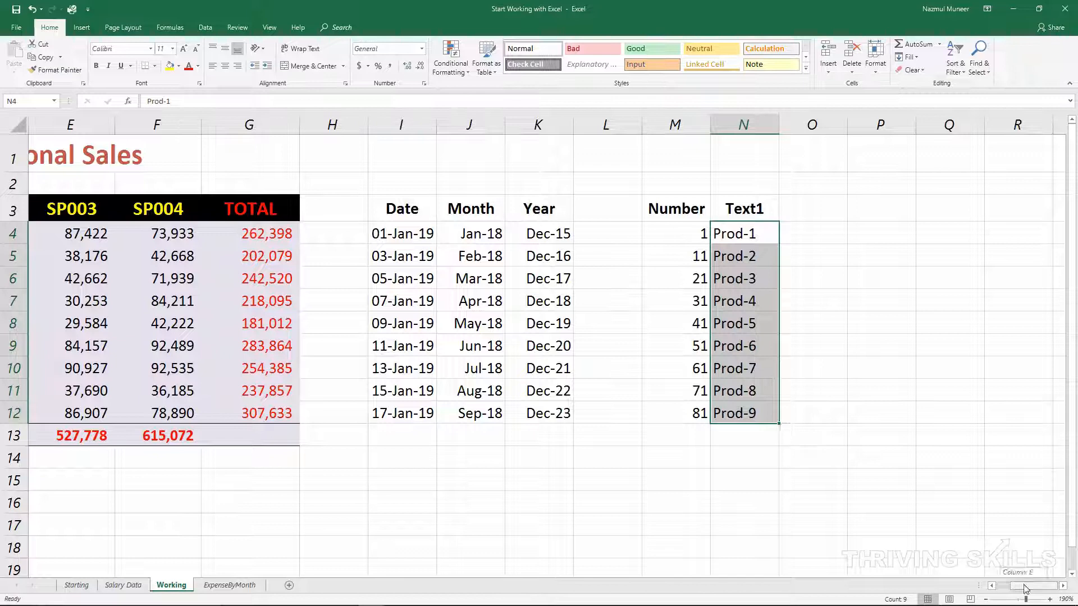
Add the heading Month in O3, enter Jan in O4 and fill the abbreviated month names down to O12.
{"action": "left_click", "coordinate": [808, 208]}
{"action": "type", "text": "Month"}
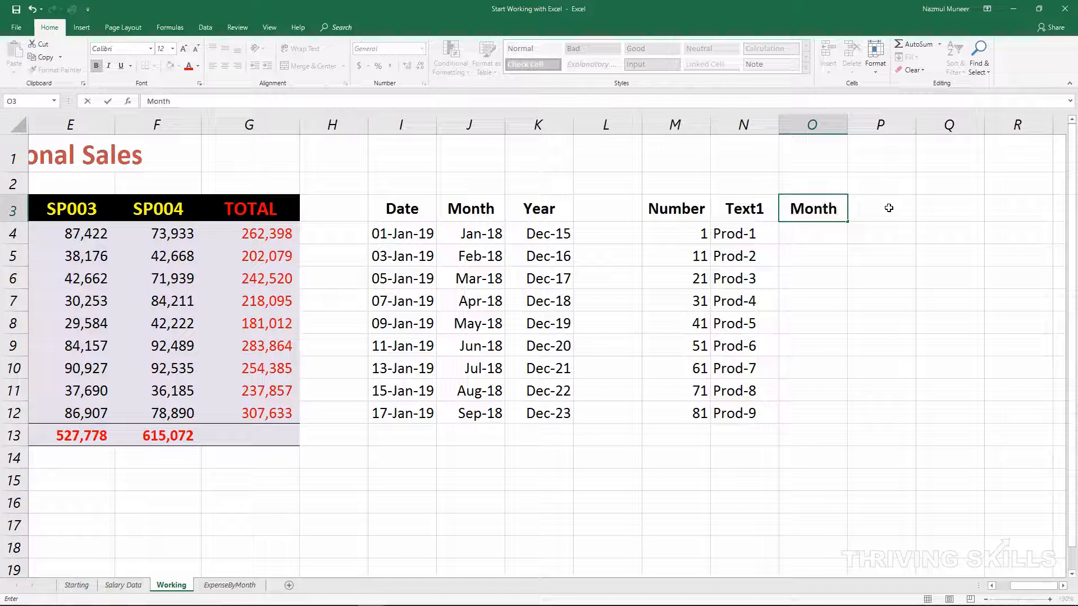
{"action": "key", "text": "Return"}
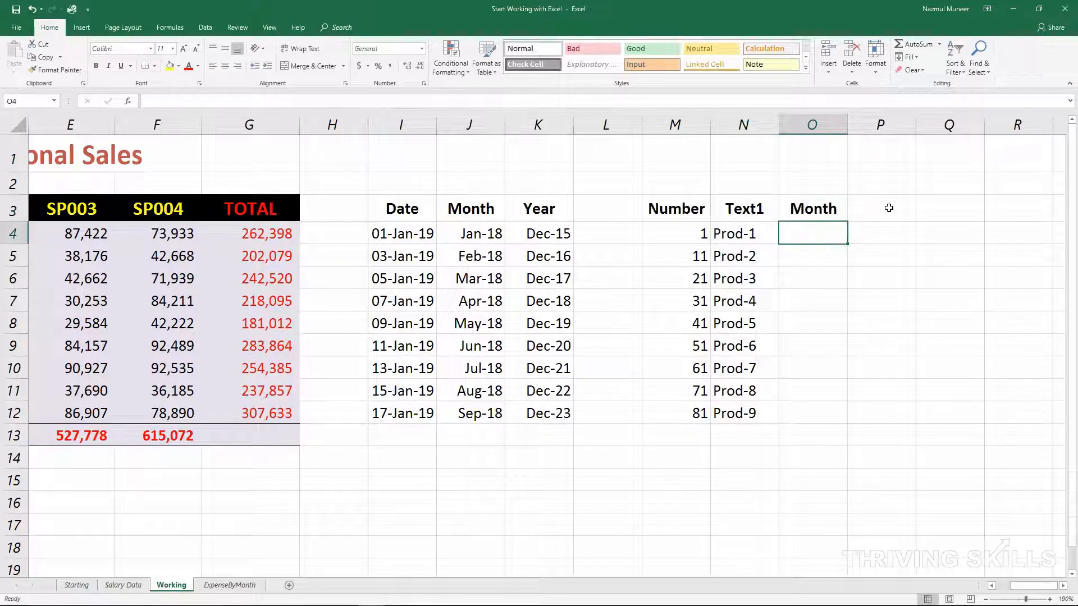
{"action": "type", "text": "Jan"}
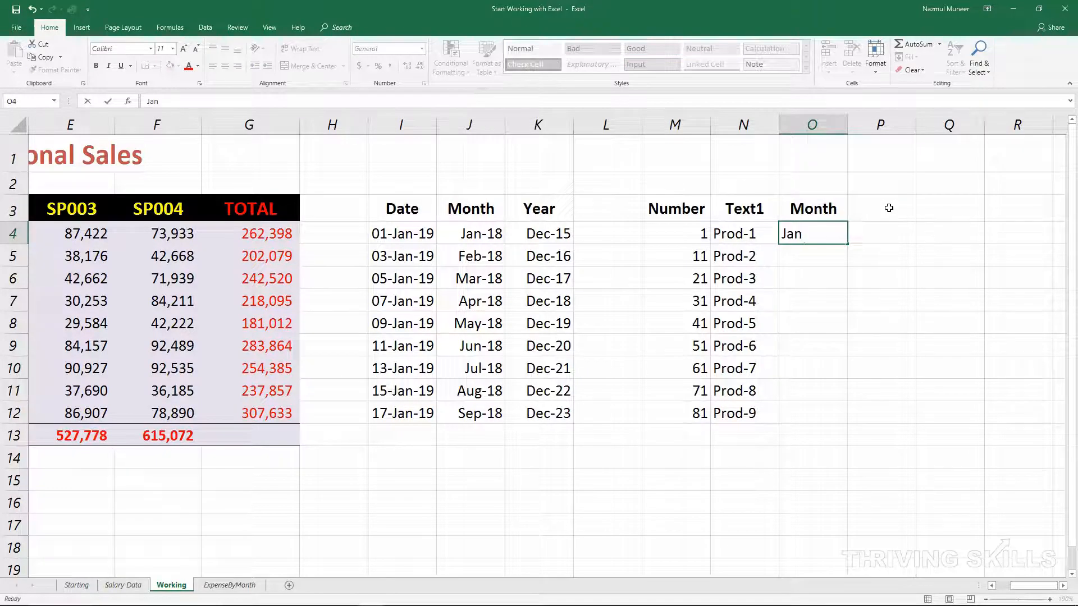
{"action": "key", "text": "Return"}
{"action": "left_click", "coordinate": [839, 236]}
{"action": "left_click_drag", "start_coordinate": [848, 245], "coordinate": [854, 414]}
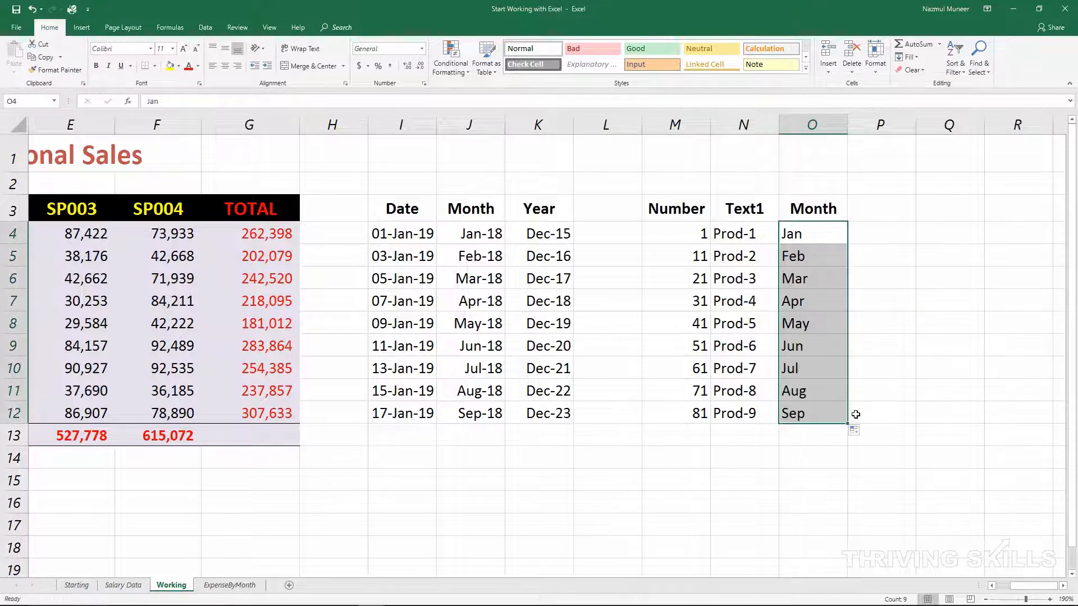
Enter the heading Month in P3 and the full month name January in P4.
{"action": "left_click", "coordinate": [875, 207]}
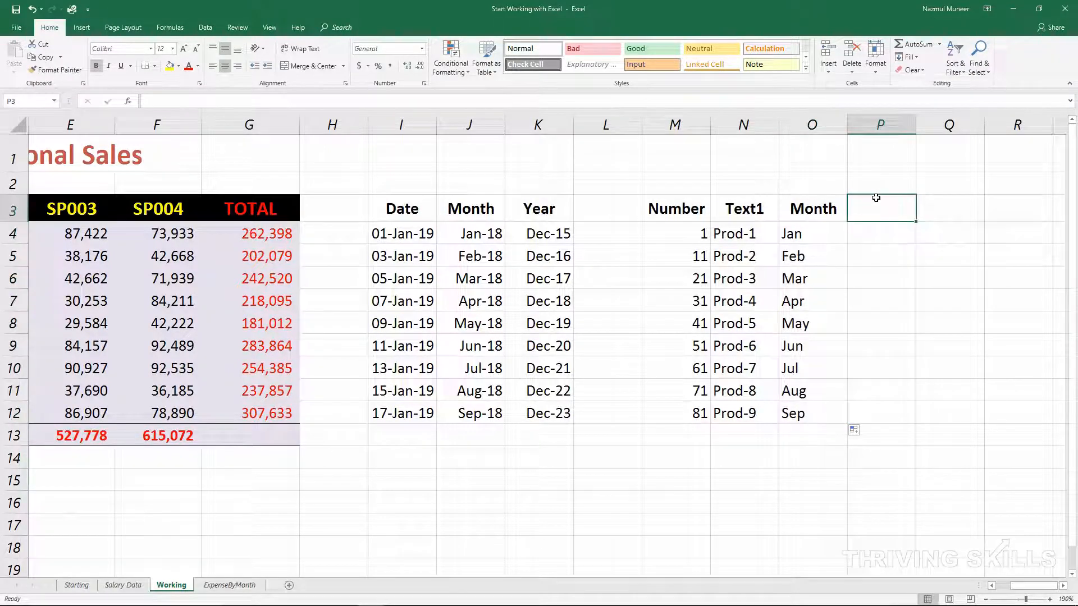
{"action": "type", "text": "Month"}
{"action": "key", "text": "Return"}
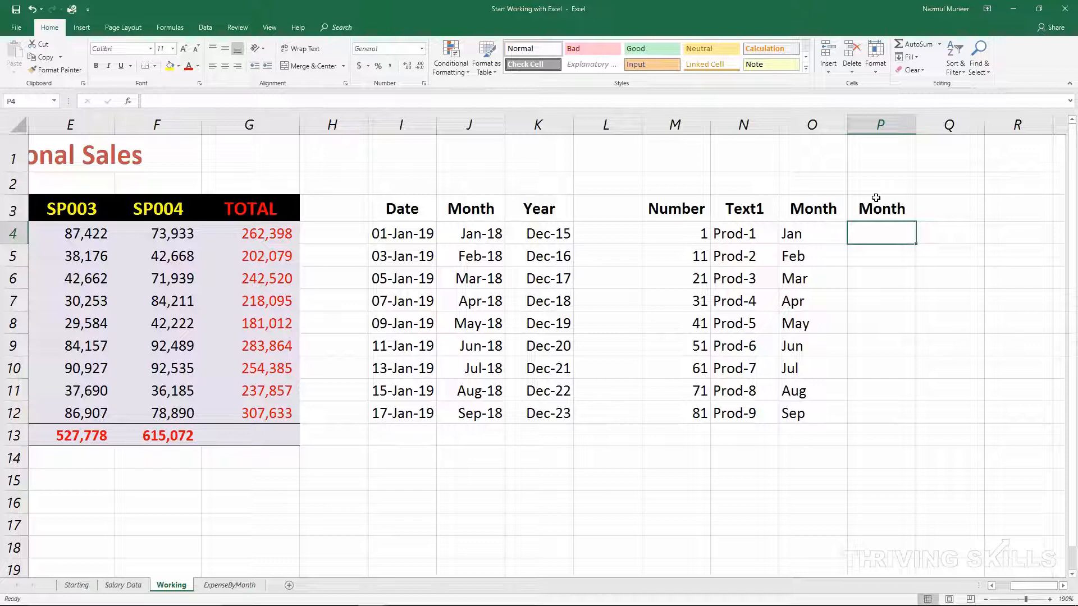
{"action": "type", "text": "January"}
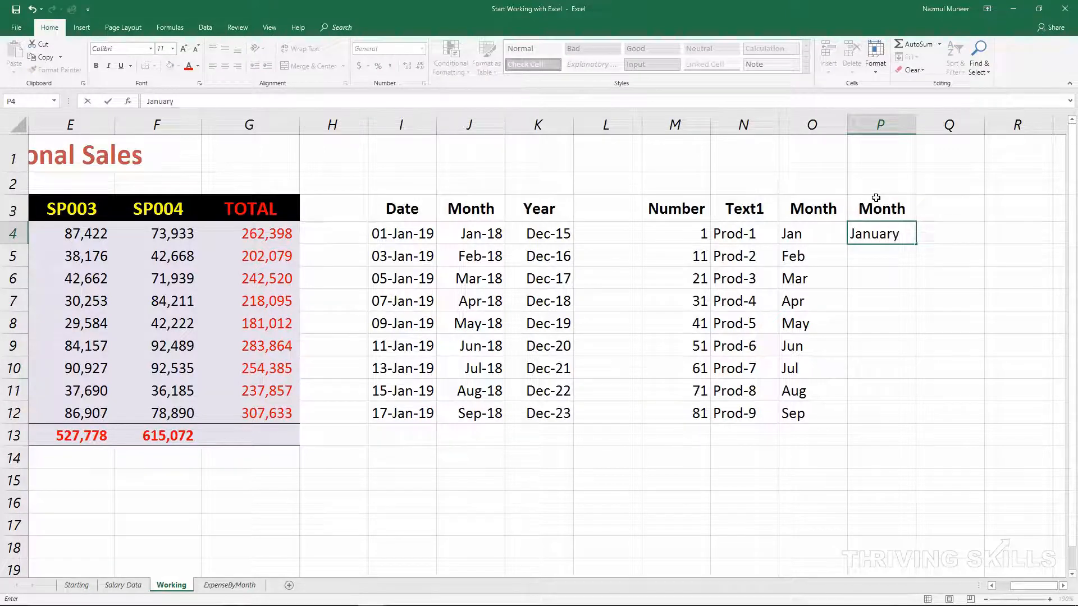
{"action": "key", "text": "Return"}
Fill the full month names from P4 down to P12.
{"action": "left_click", "coordinate": [1064, 586]}
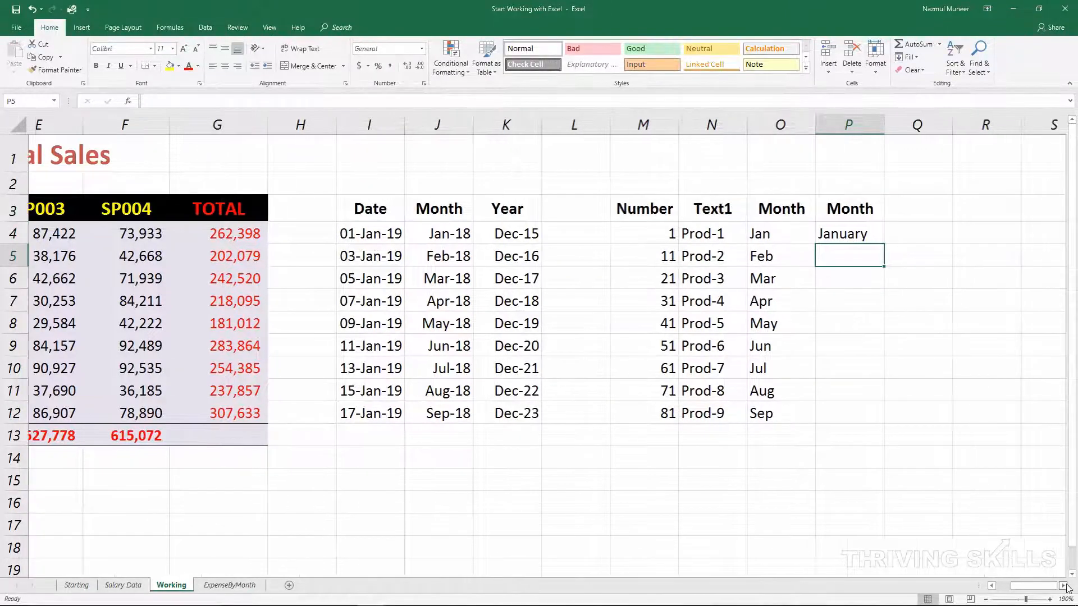
{"action": "left_click", "coordinate": [1065, 586]}
{"action": "scroll", "coordinate": [856, 373], "scroll_direction": "up", "scroll_amount": 2}
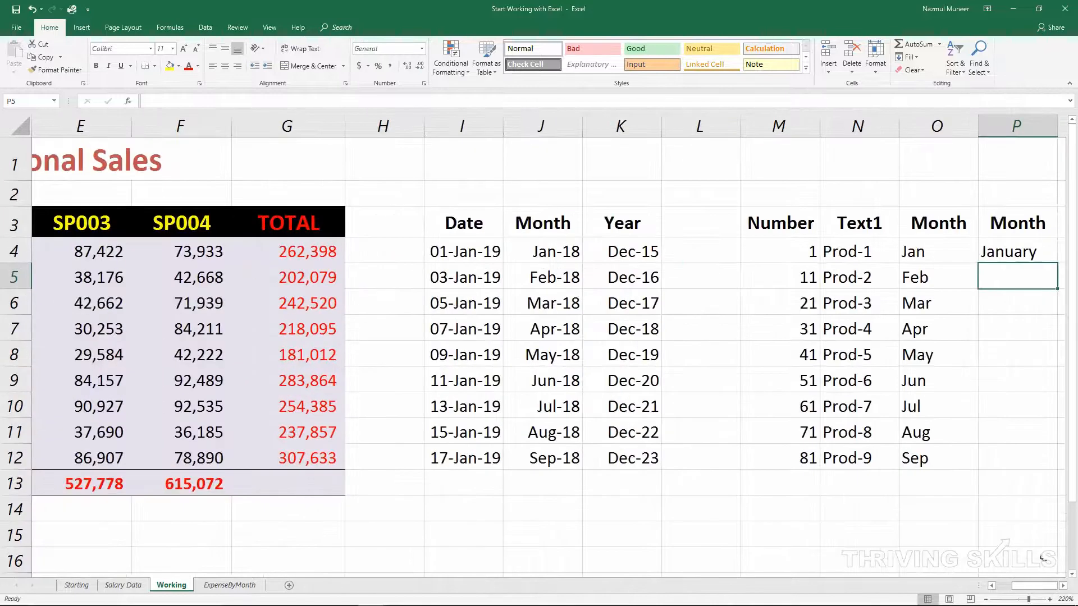
{"action": "left_click", "coordinate": [1062, 585]}
{"action": "left_click", "coordinate": [1063, 585]}
{"action": "left_click", "coordinate": [1062, 585]}
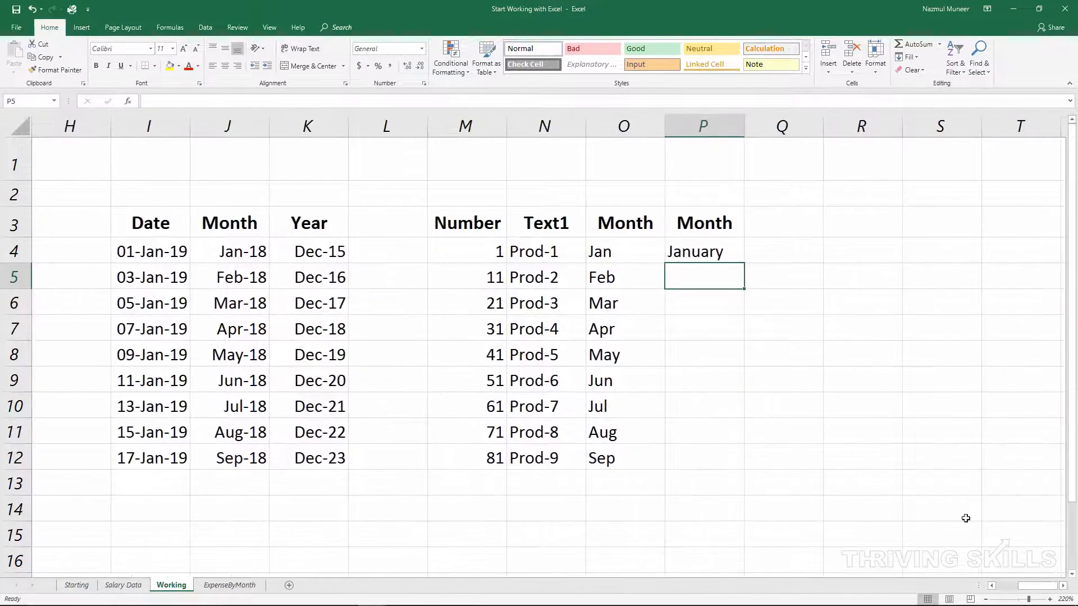
{"action": "left_click", "coordinate": [715, 260]}
{"action": "left_click_drag", "start_coordinate": [745, 264], "coordinate": [746, 472]}
Enter the heading Day Name in Q3, with Sat in Q4 and Saturday in R4.
{"action": "left_click", "coordinate": [771, 222]}
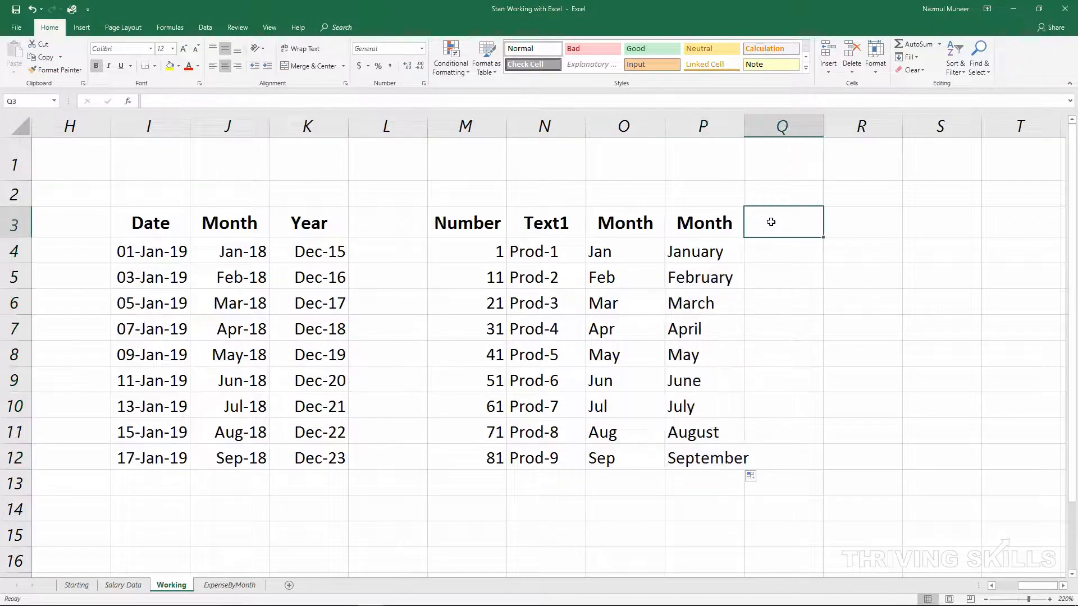
{"action": "type", "text": "Day Name"}
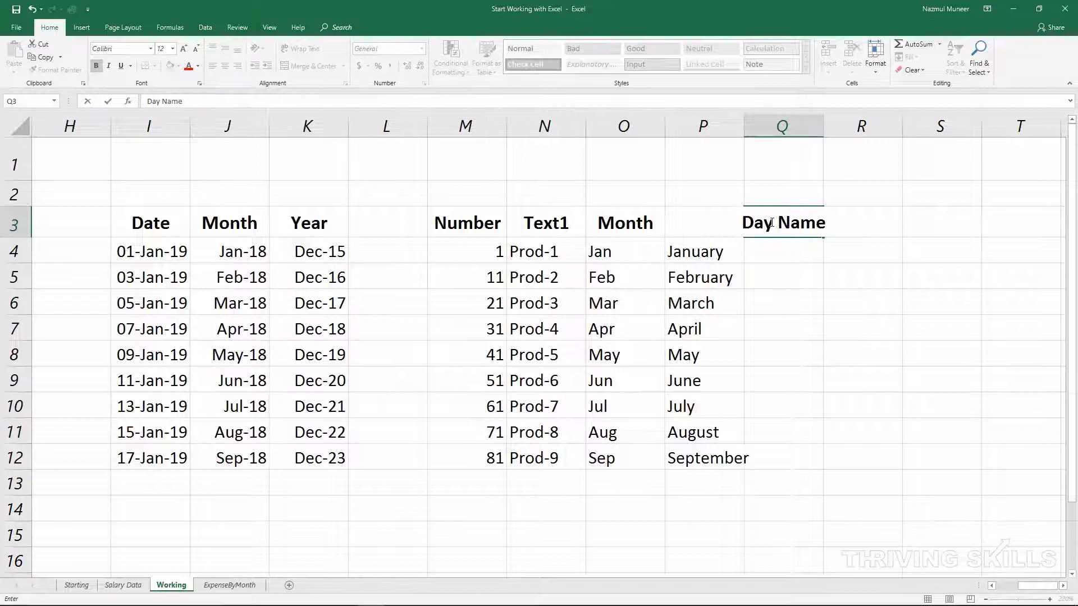
{"action": "key", "text": "Return"}
{"action": "type", "text": "Sat"}
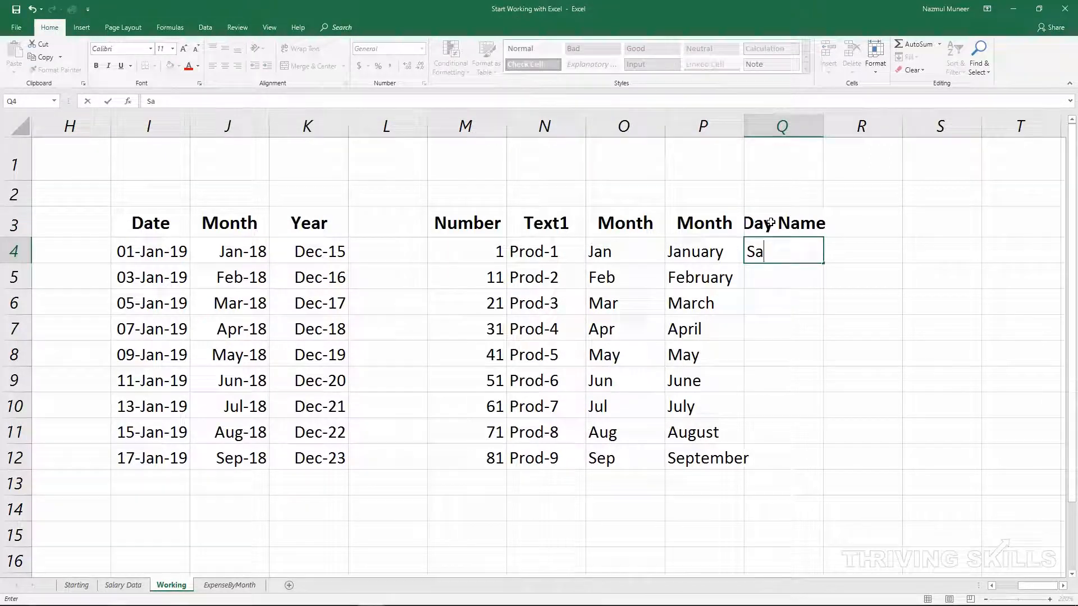
{"action": "key", "text": "Return"}
{"action": "key", "text": "Up"}
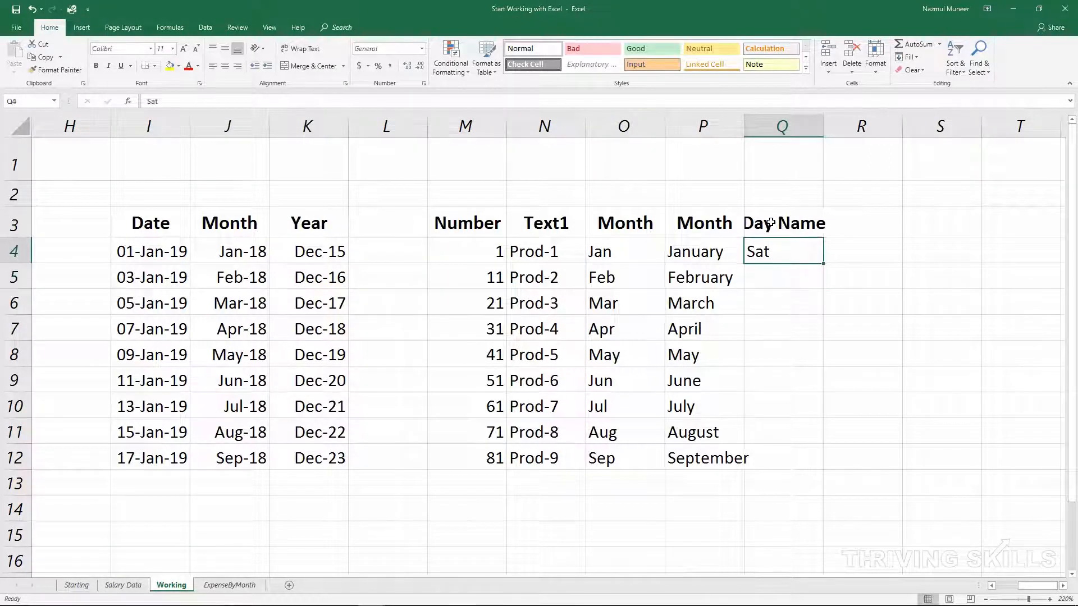
{"action": "key", "text": "Right"}
{"action": "type", "text": "Saturday"}
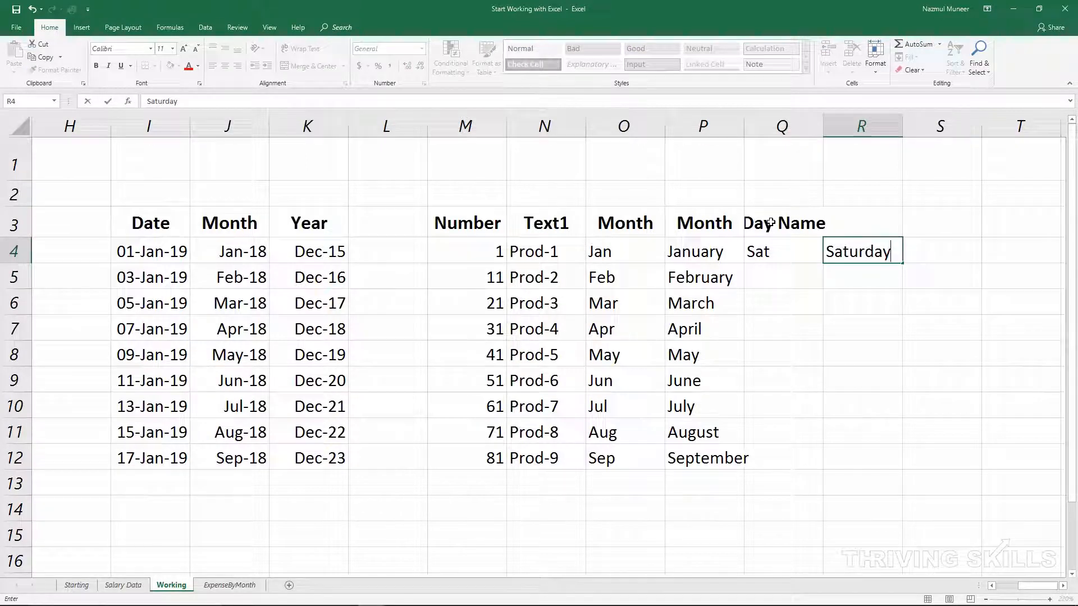
{"action": "key", "text": "Return"}
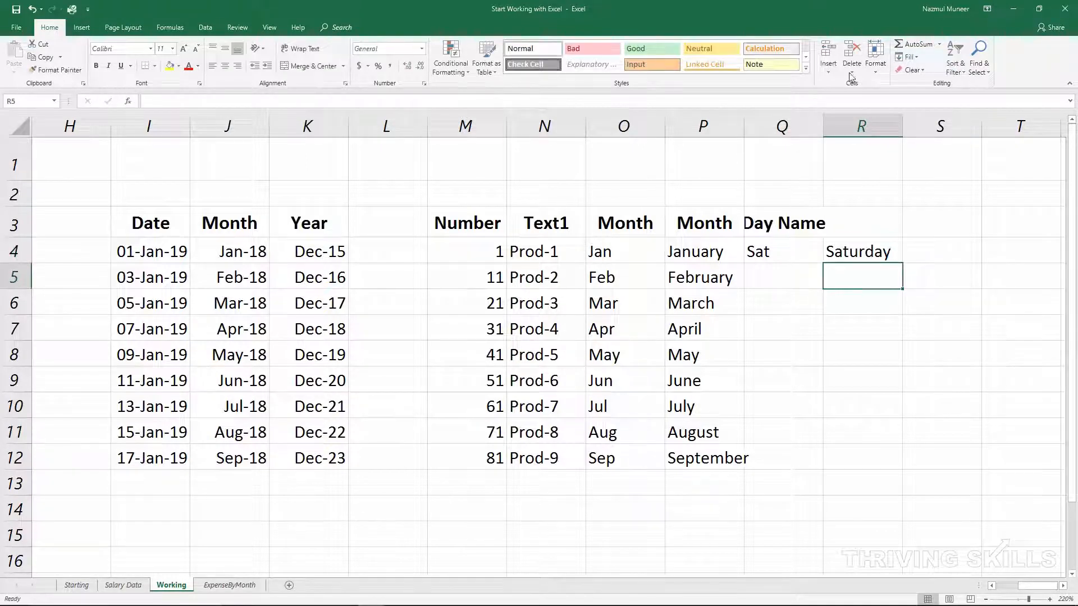
Fill the short and full weekday names from Q4:R4 together down to row 12.
{"action": "left_click_drag", "start_coordinate": [806, 254], "coordinate": [830, 250]}
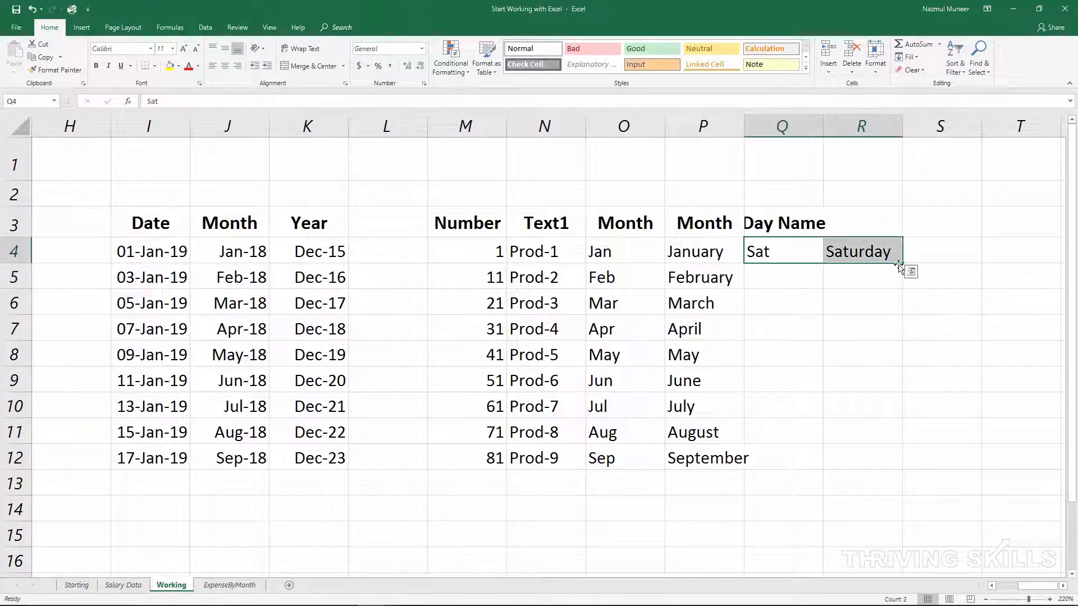
{"action": "left_click_drag", "start_coordinate": [901, 263], "coordinate": [892, 470]}
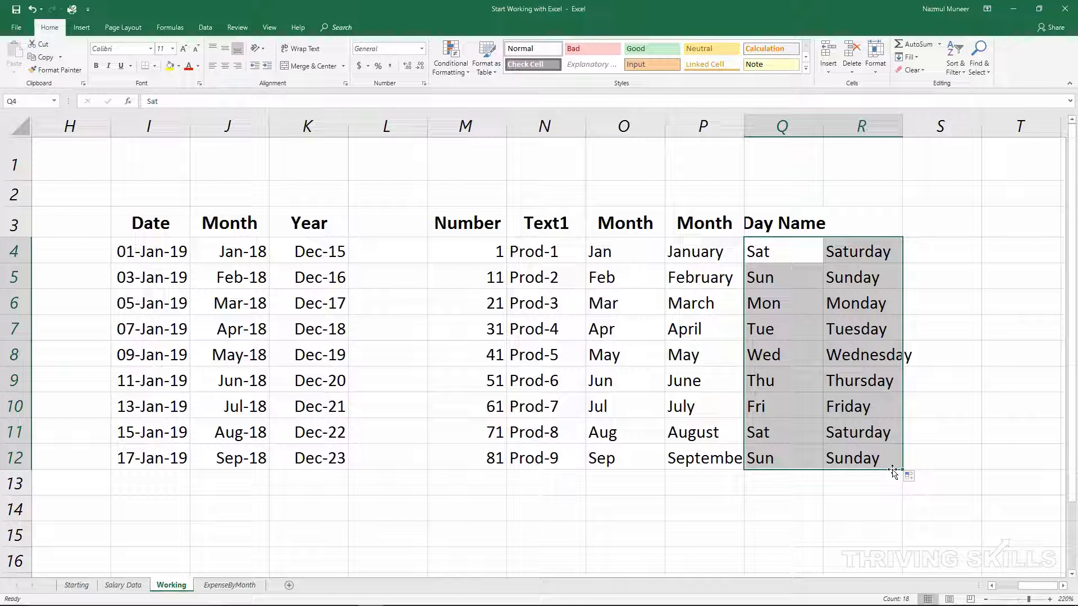
{"action": "key", "text": "ctrl+z"}
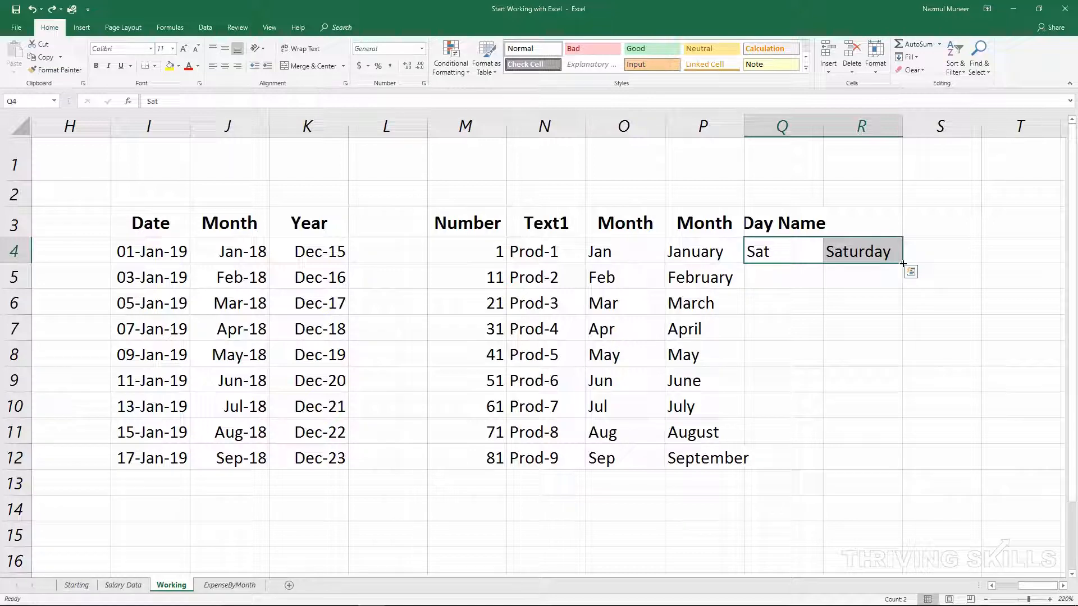
{"action": "left_click_drag", "start_coordinate": [902, 263], "coordinate": [905, 465]}
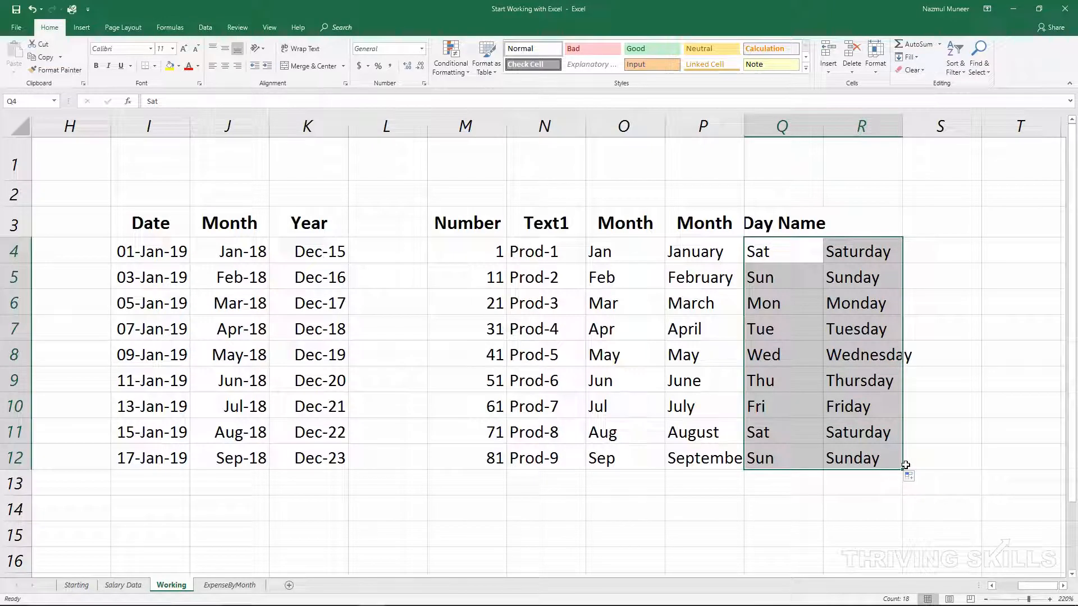
Copy the Day Name heading from Q3 into R3 and autofit the widths of columns Q and R.
{"action": "double_click", "coordinate": [823, 120]}
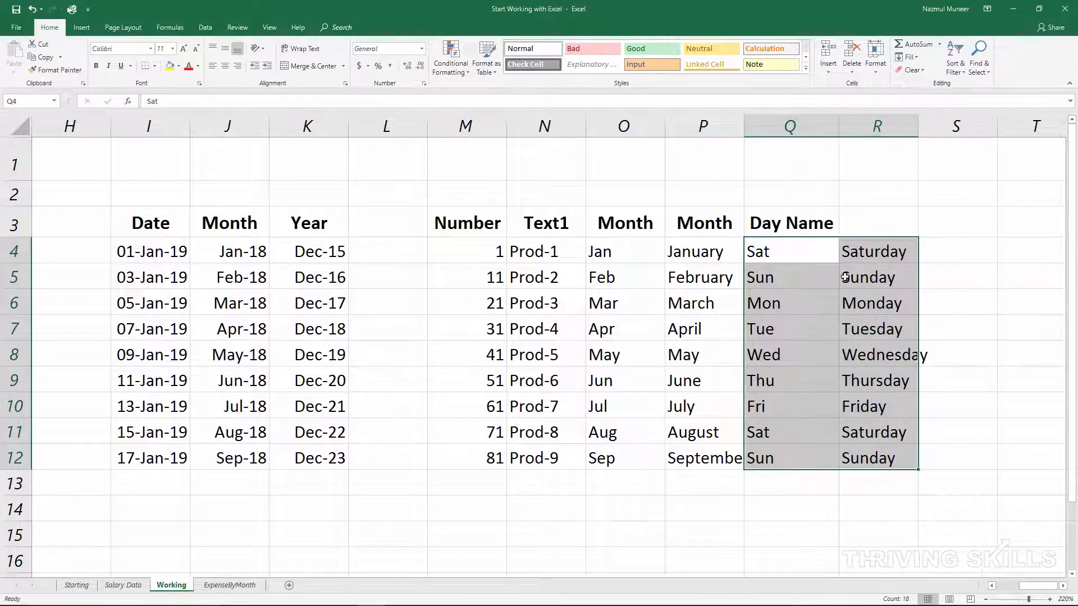
{"action": "left_click", "coordinate": [876, 225]}
{"action": "key", "text": "ctrl+r"}
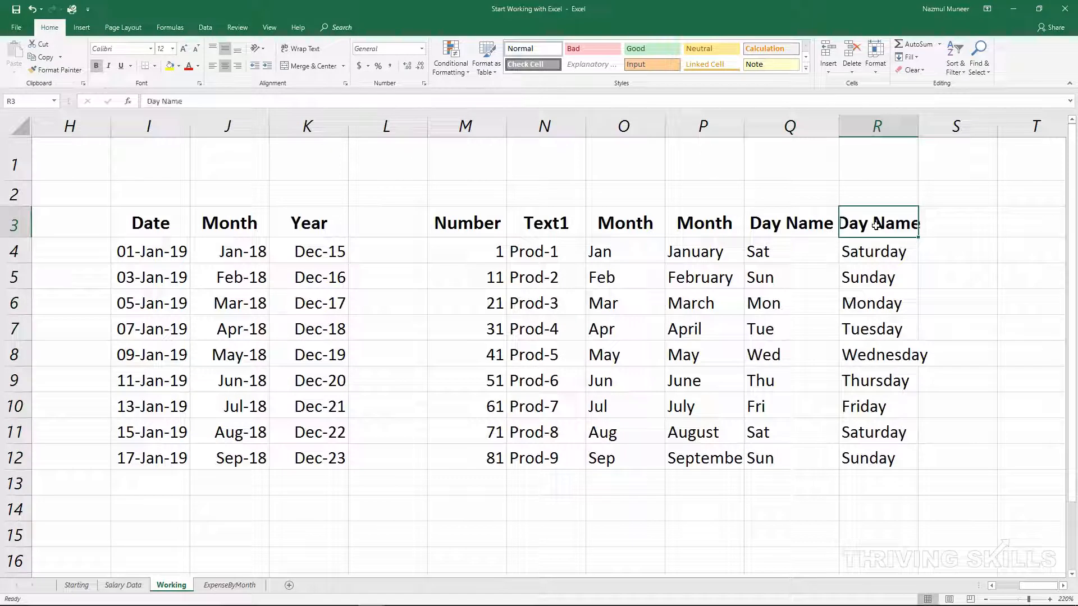
{"action": "key", "text": "Up"}
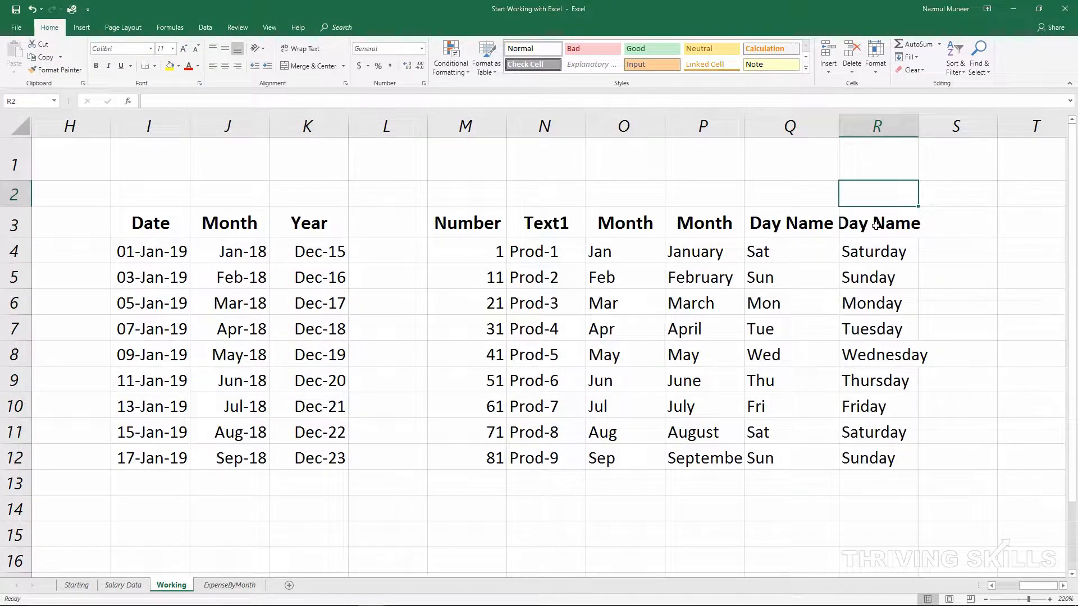
{"action": "double_click", "coordinate": [918, 126]}
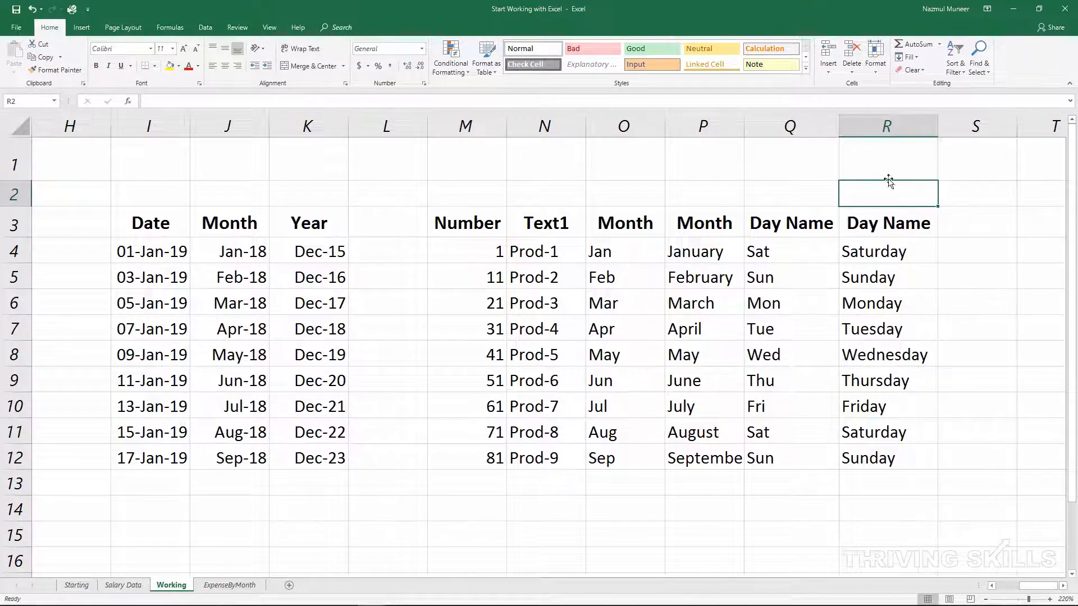